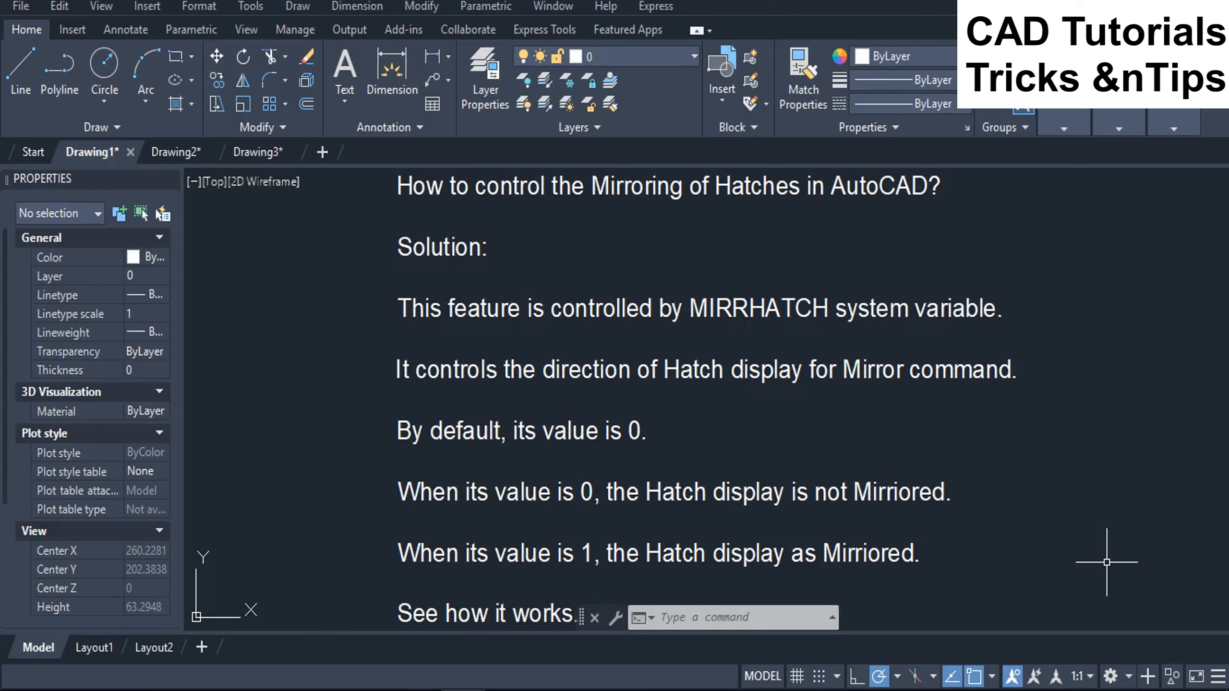
# Step: Switch to Drawing2 and set the MIRRHATCH system variable to 0
pyautogui.click(173, 154)
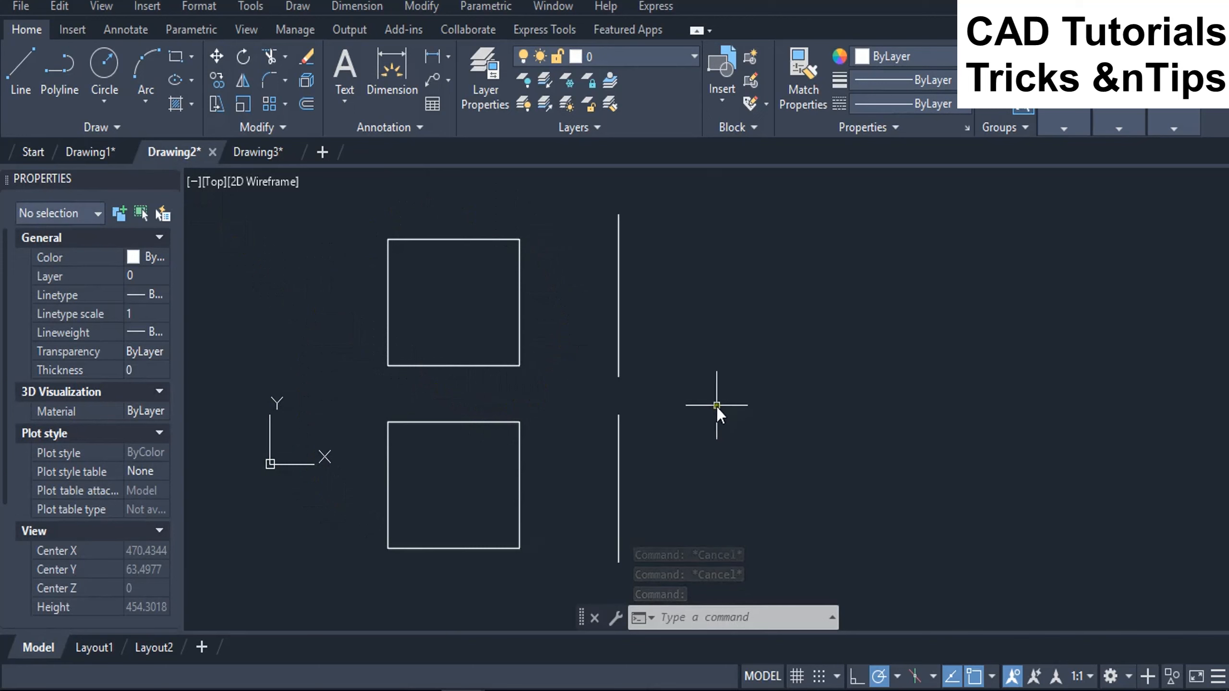
pyautogui.write('MIRRHATCH')
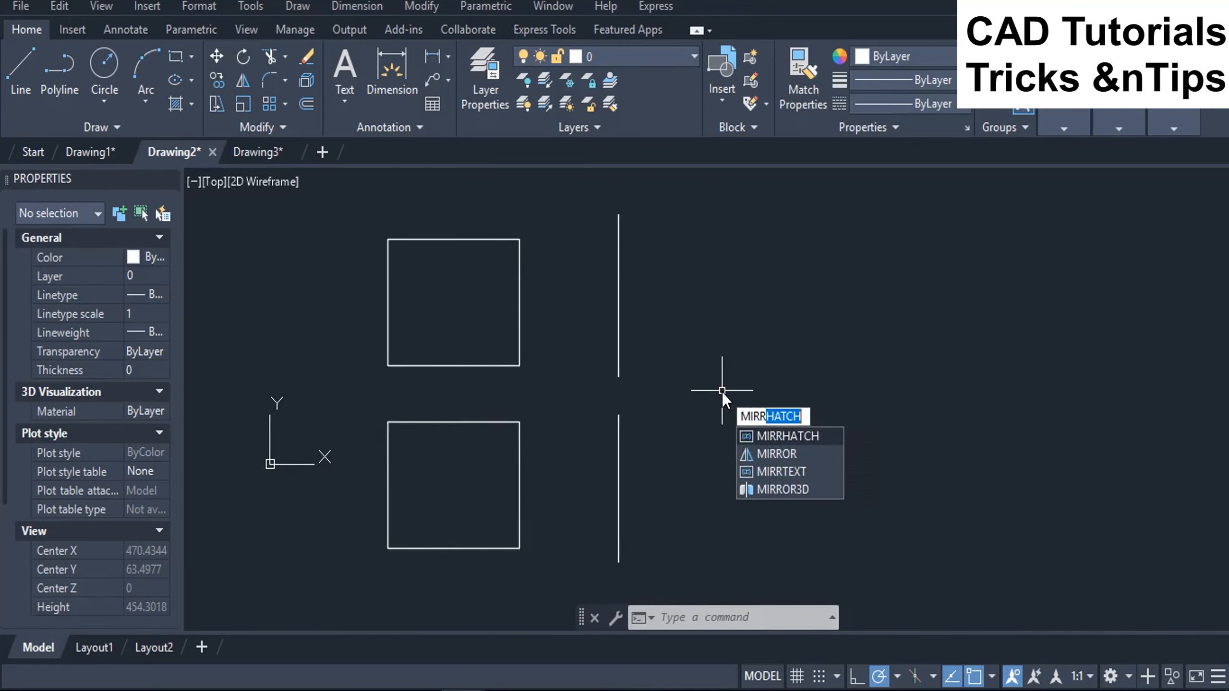
pyautogui.press('Return')
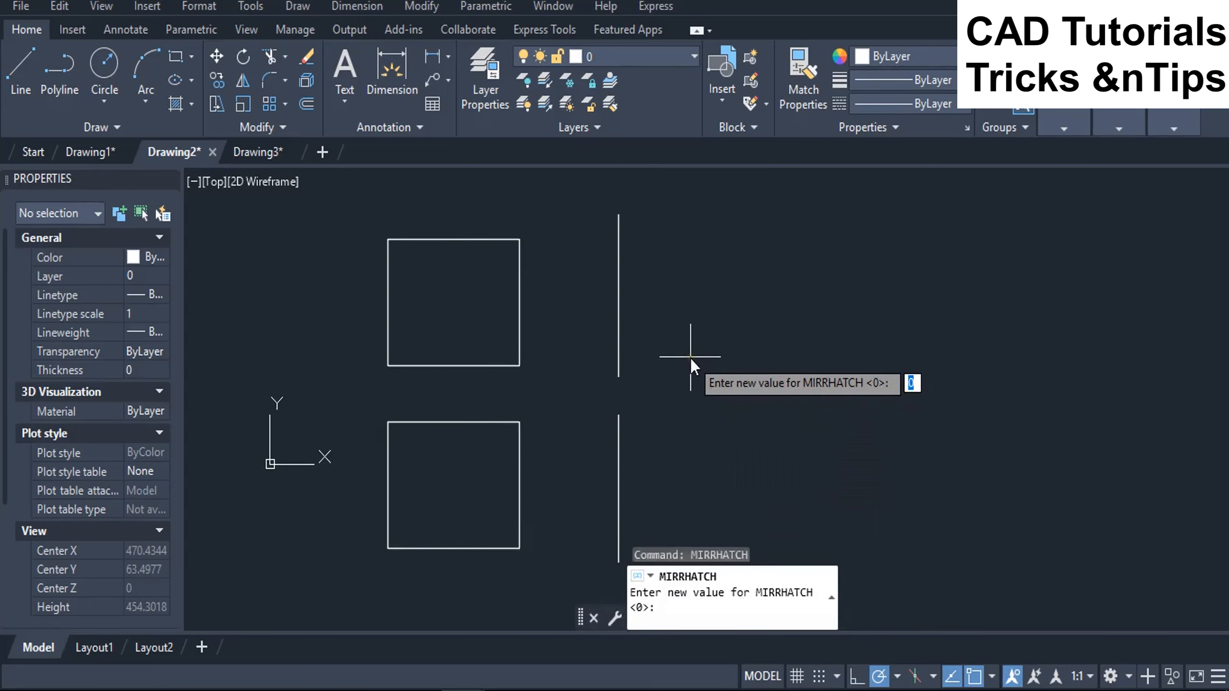
pyautogui.press('Return')
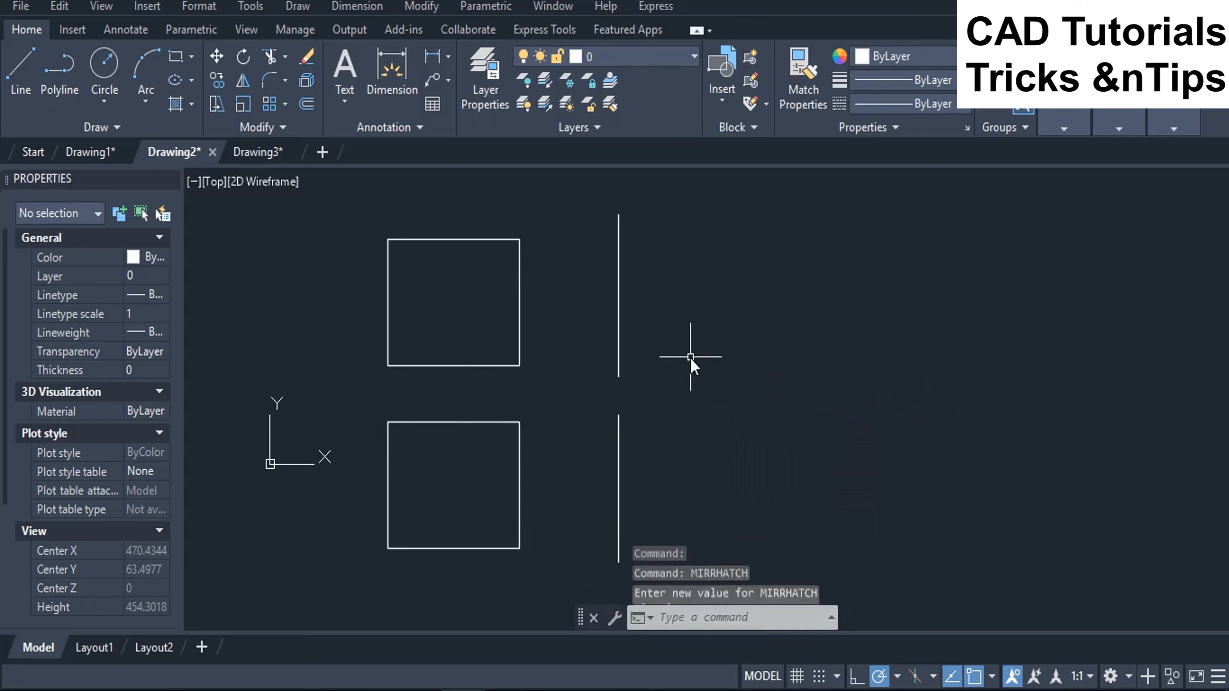
# Step: Hatch the inside of the upper rectangle with the ANSI32 pattern
pyautogui.write('H')
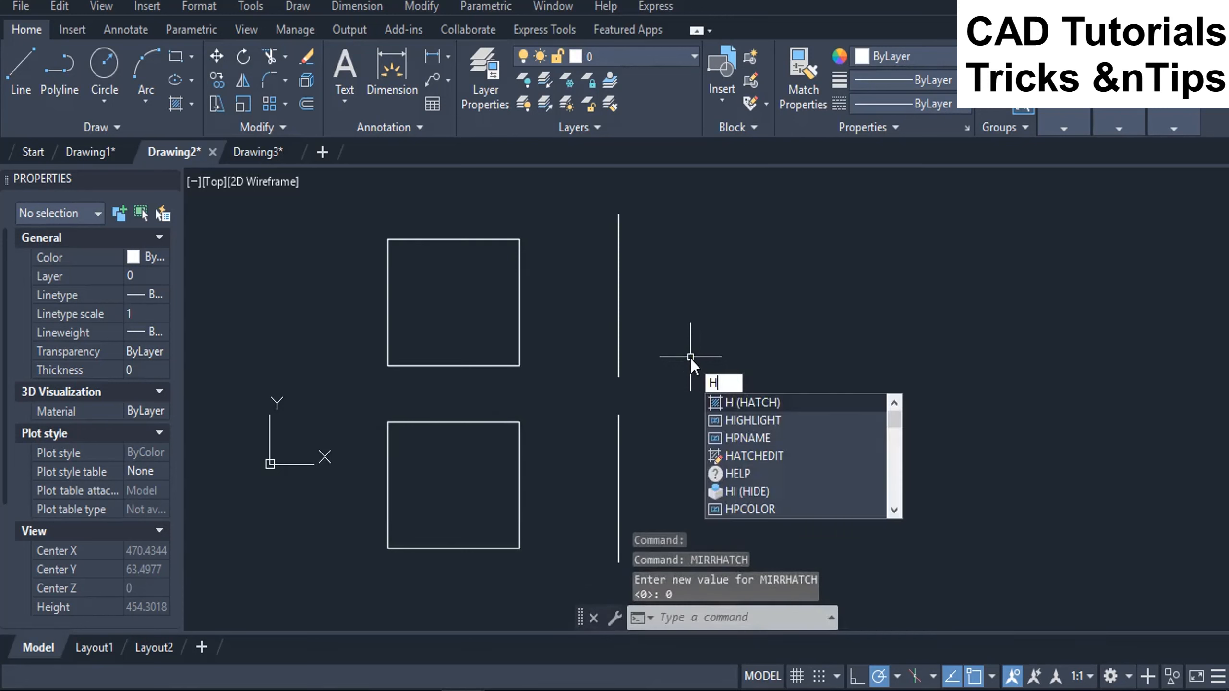
pyautogui.press('Return')
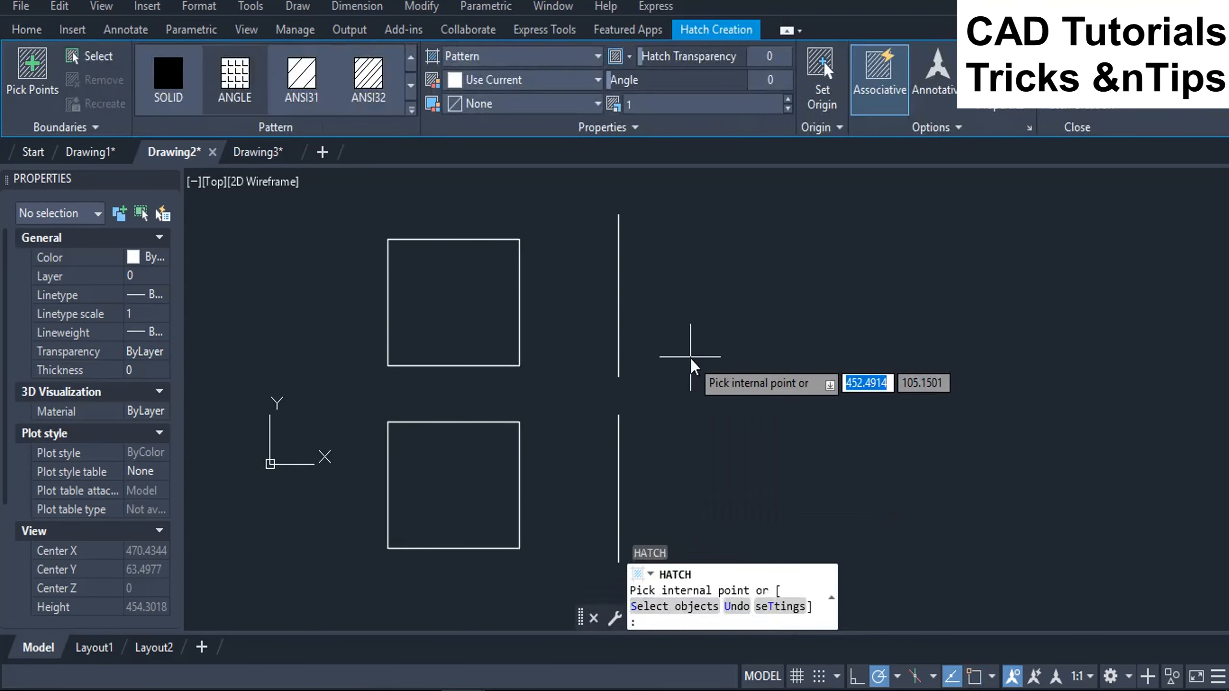
pyautogui.click(371, 81)
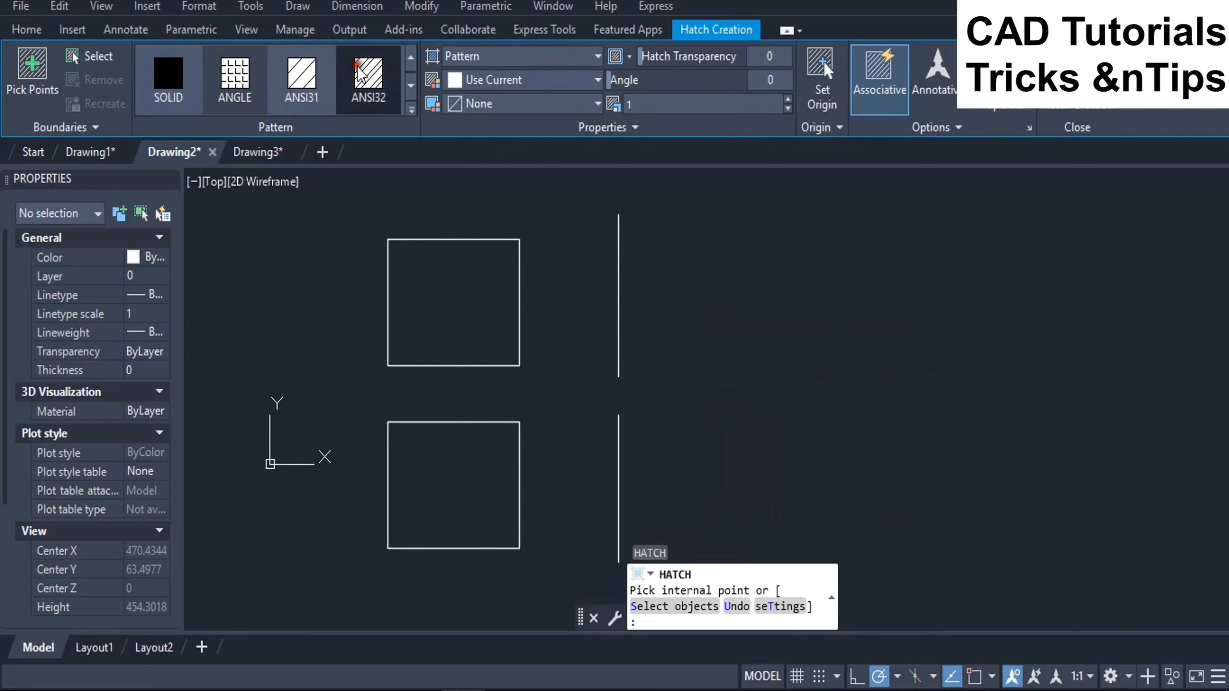
pyautogui.click(449, 334)
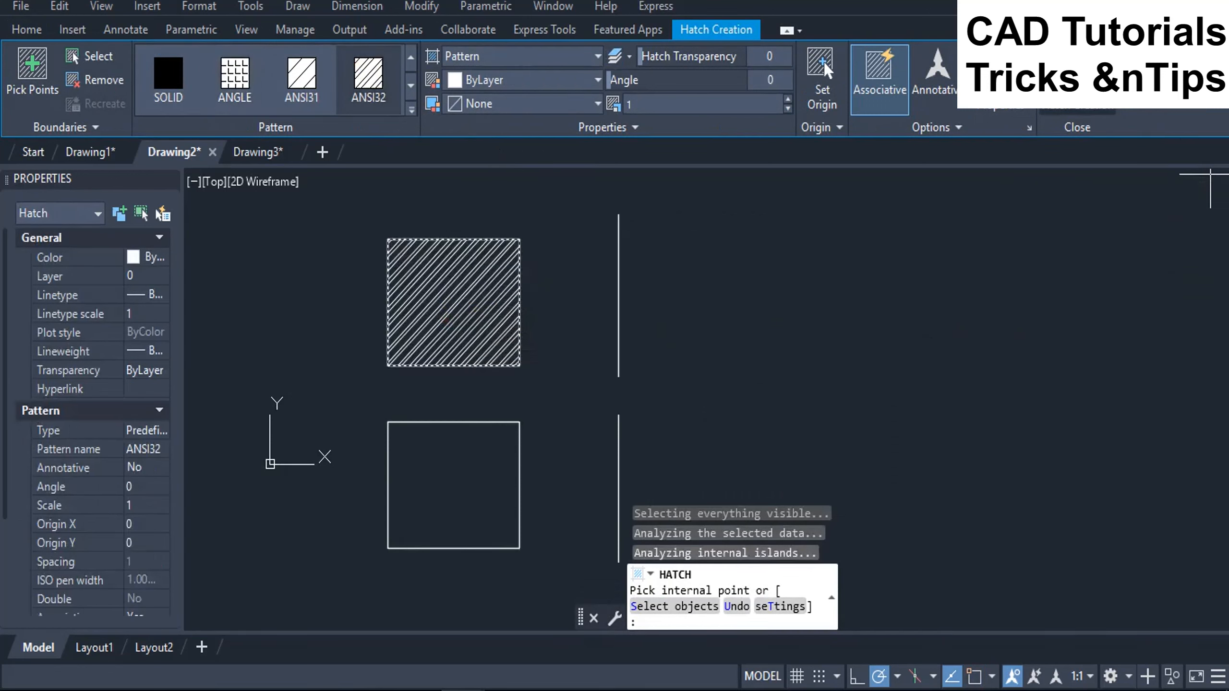
pyautogui.press('Return')
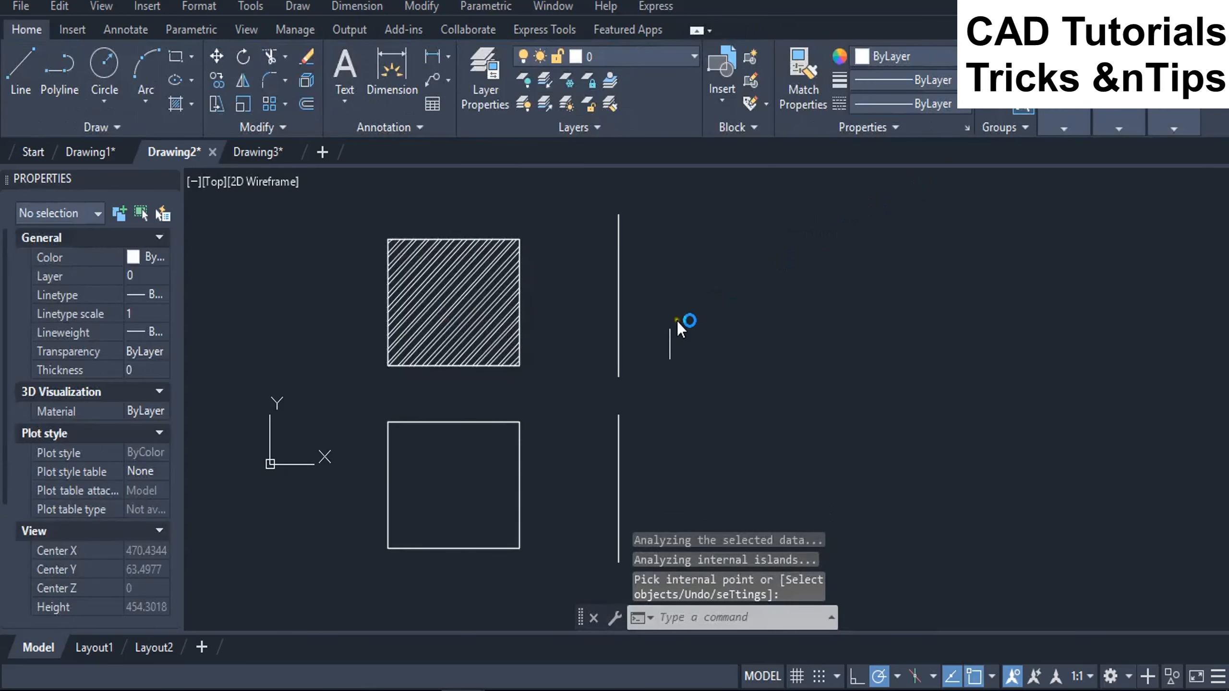
# Step: Mirror the upper rectangle and its hatch about the upper vertical line, keeping the source objects
pyautogui.write('MI')
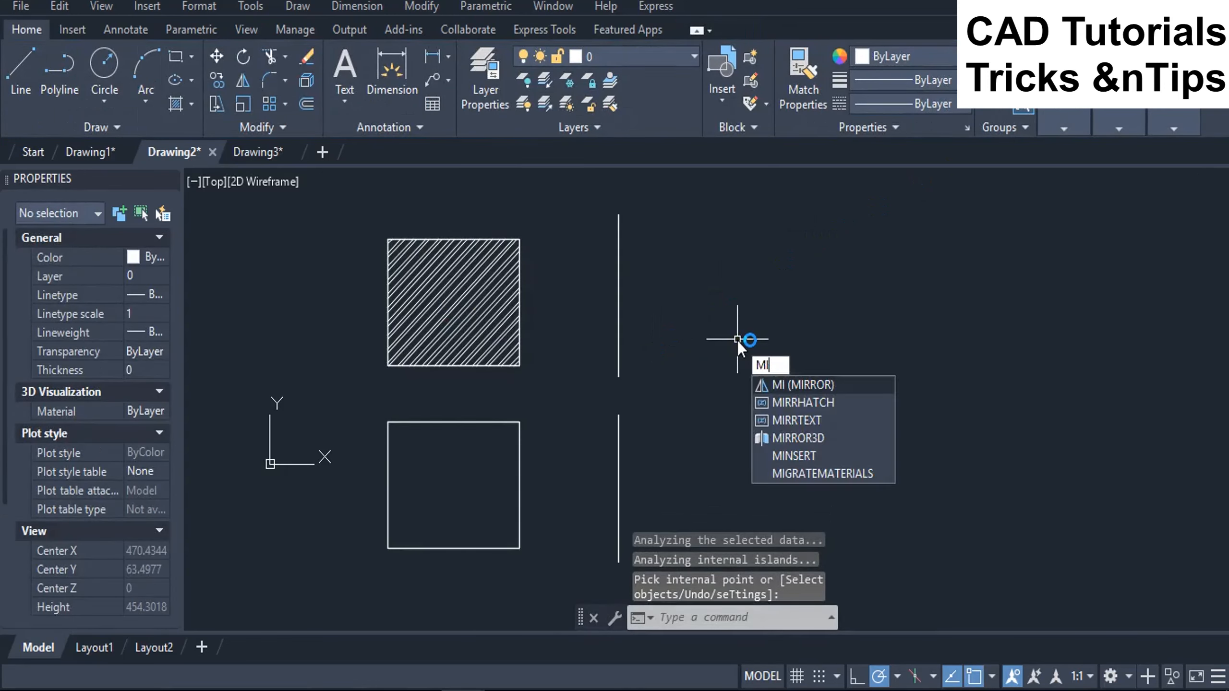
pyautogui.press('Return')
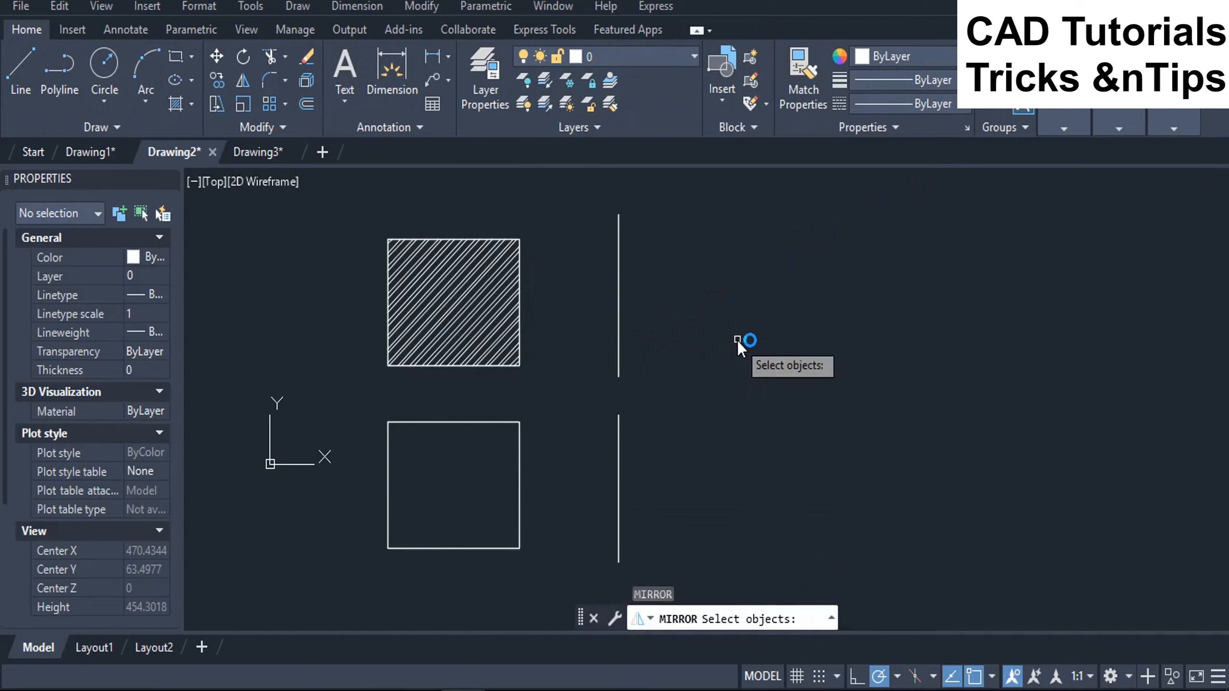
pyautogui.click(569, 383)
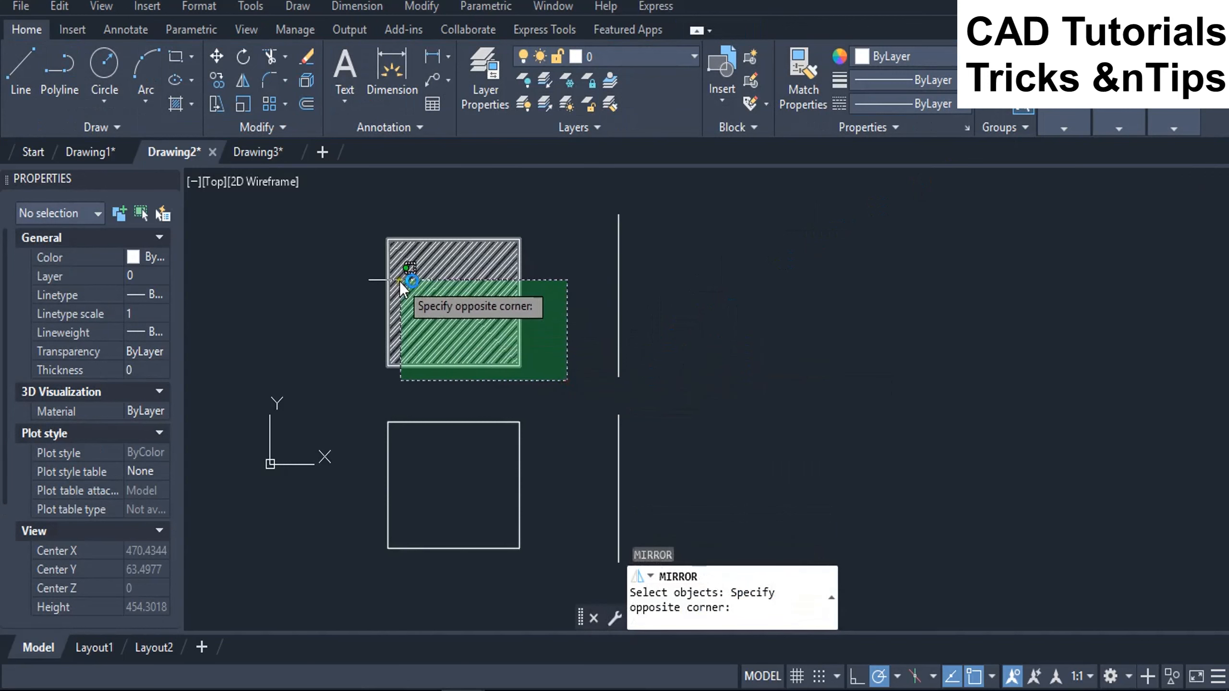
pyautogui.click(363, 269)
pyautogui.press('Return')
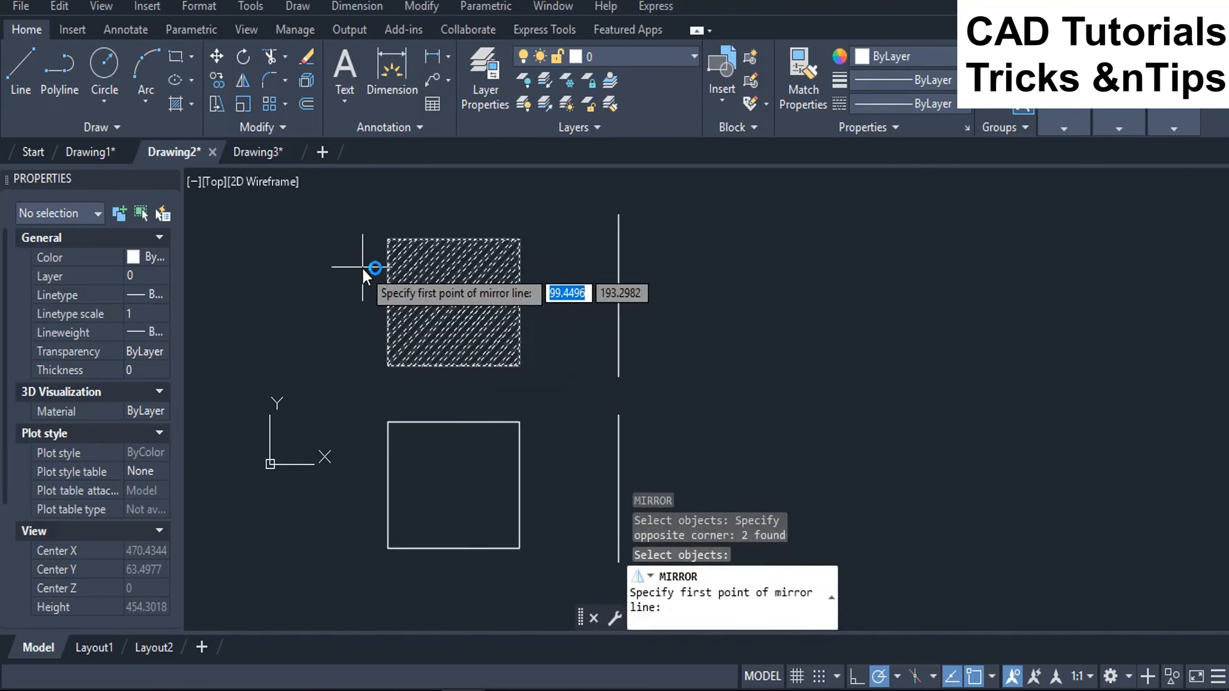
pyautogui.click(618, 215)
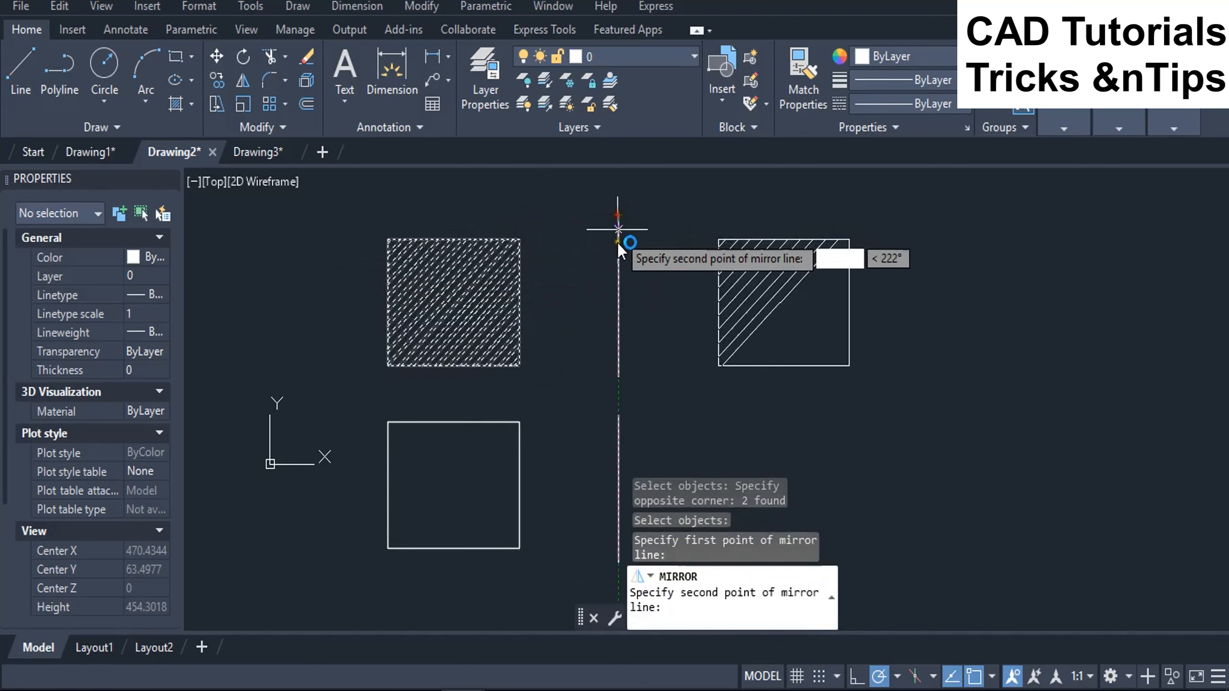
pyautogui.click(617, 380)
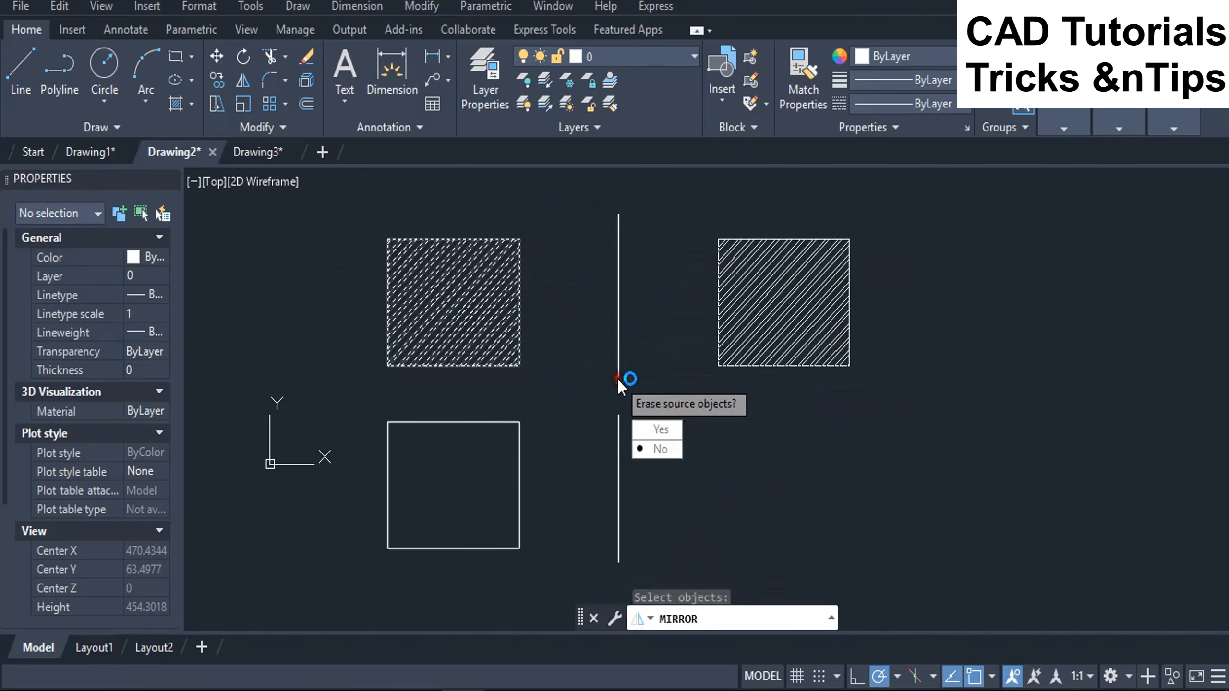
pyautogui.press('Return')
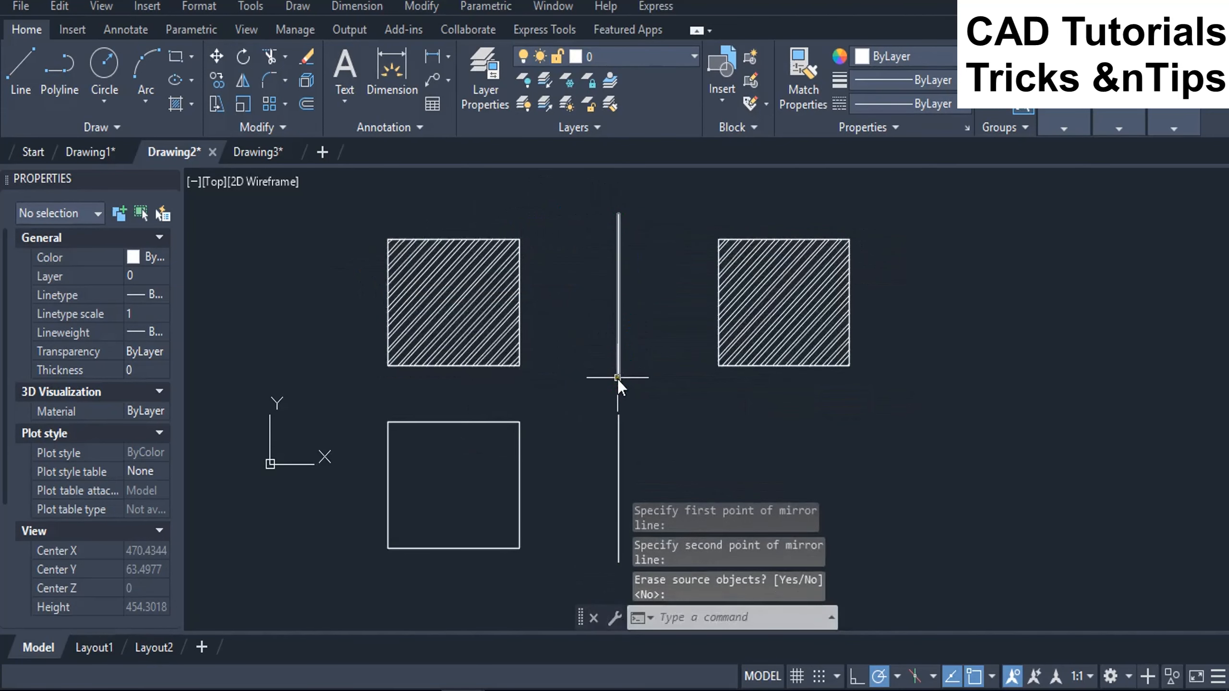
# Step: Compare the hatch direction in the upper original rectangle with that in its mirrored copy
pyautogui.scroll(3, 436, 322)
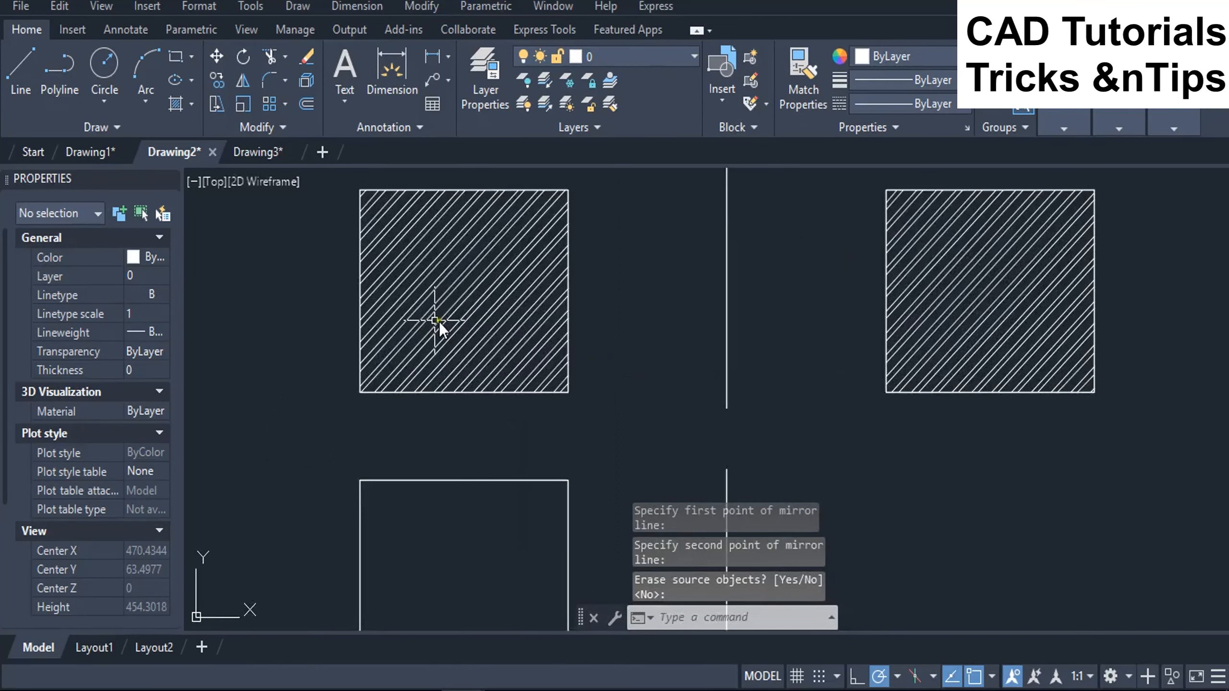
pyautogui.moveTo(801, 322)
pyautogui.mouseDown(button='middle')
pyautogui.moveTo(759, 380)
pyautogui.moveTo(791, 430)
pyautogui.moveTo(851, 414)
pyautogui.moveTo(902, 424)
pyautogui.mouseUp(button='middle')
pyautogui.scroll(2, 758, 380)
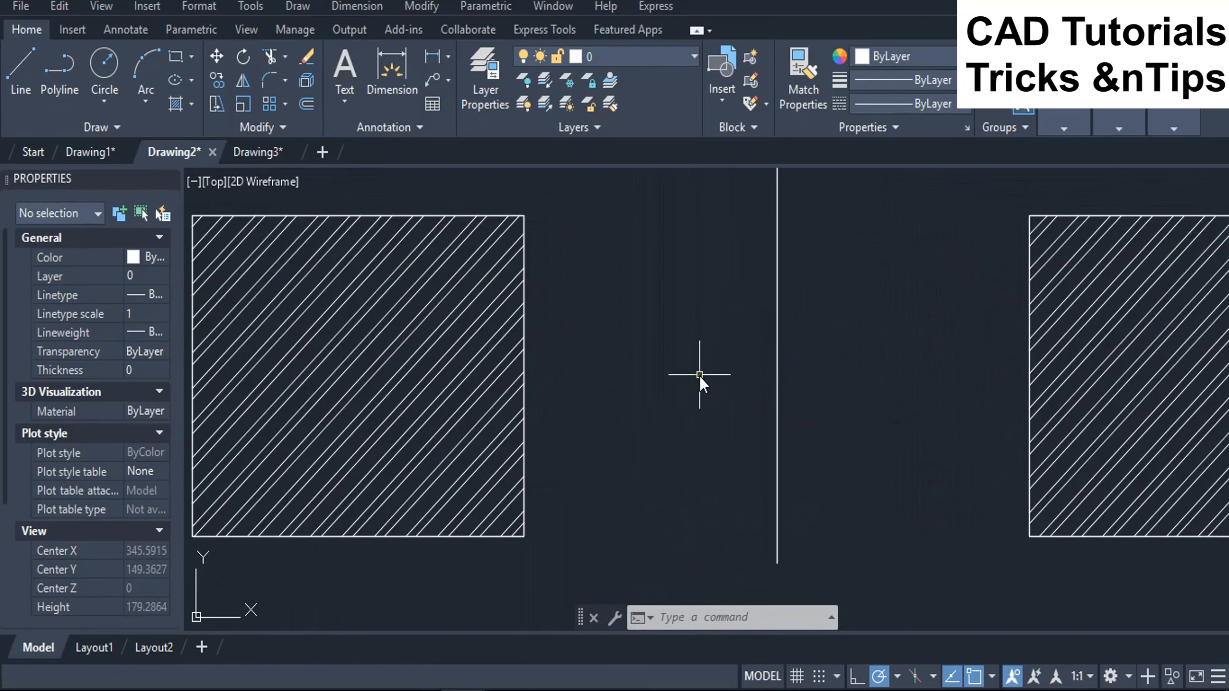
pyautogui.moveTo(699, 377)
pyautogui.mouseDown(button='middle')
pyautogui.moveTo(739, 381)
pyautogui.moveTo(644, 385)
pyautogui.moveTo(726, 378)
pyautogui.mouseUp(button='middle')
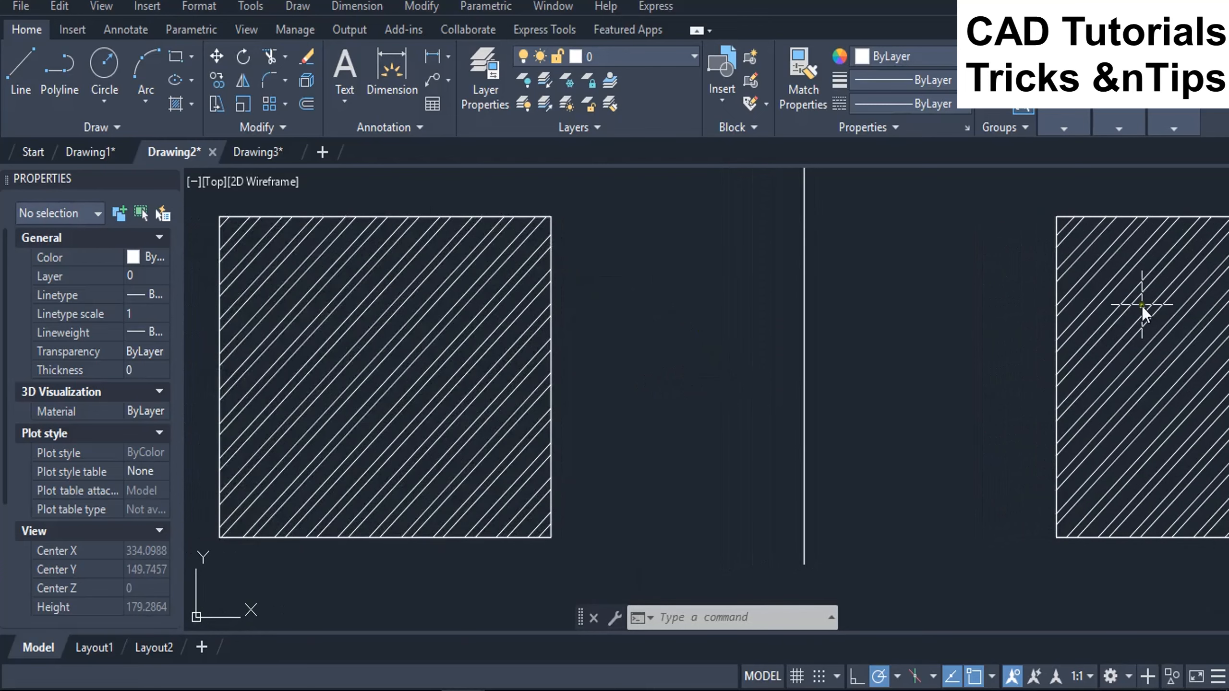
pyautogui.scroll(-2, 824, 372)
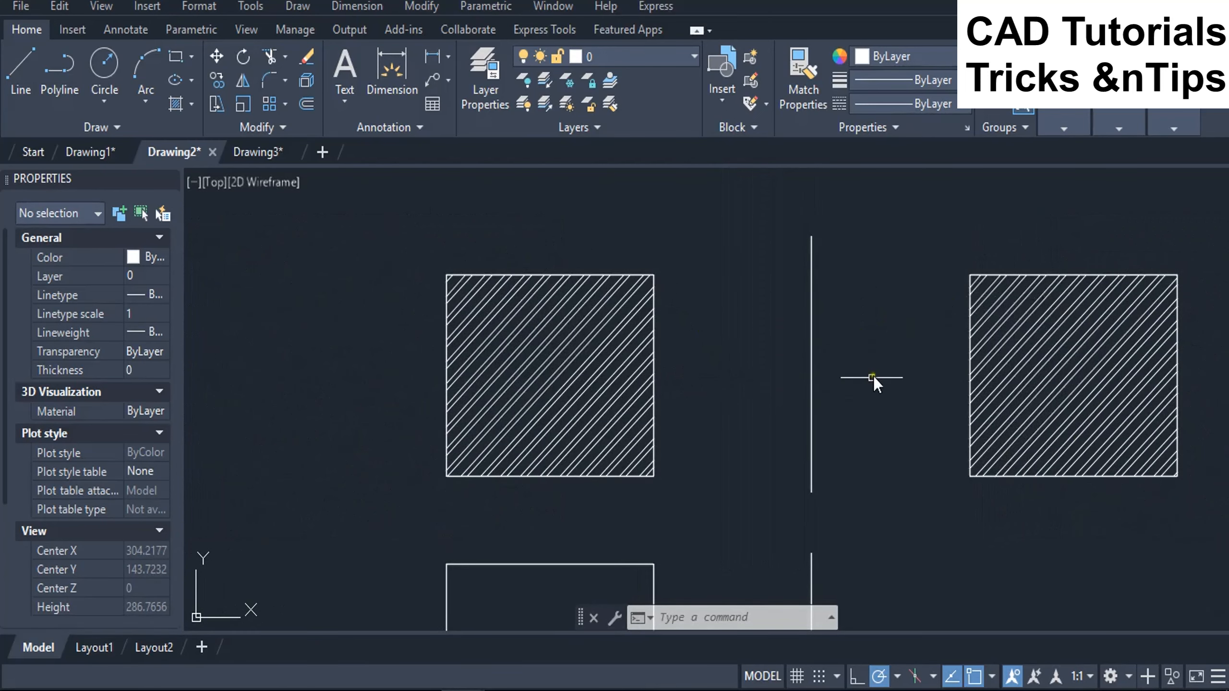
pyautogui.scroll(-2, 351, 320)
pyautogui.moveTo(612, 470); pyautogui.dragTo(615, 406, button='middle')
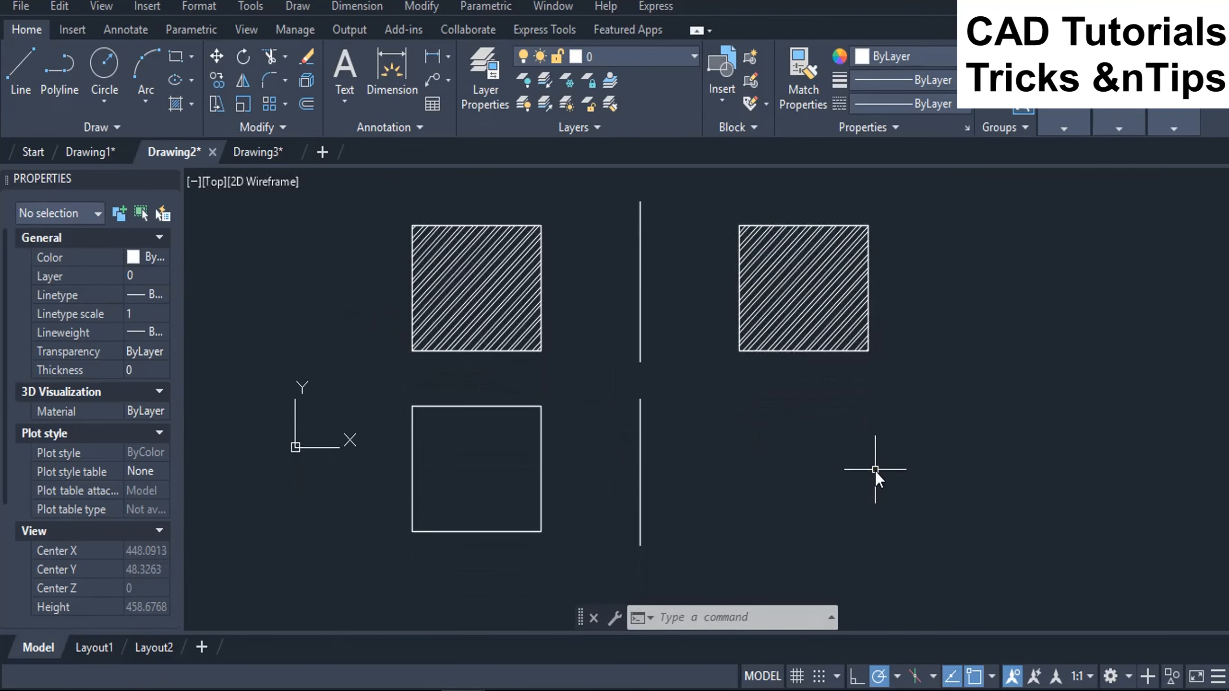
# Step: Set the MIRRHATCH system variable to 1
pyautogui.write('MIRRHATCH')
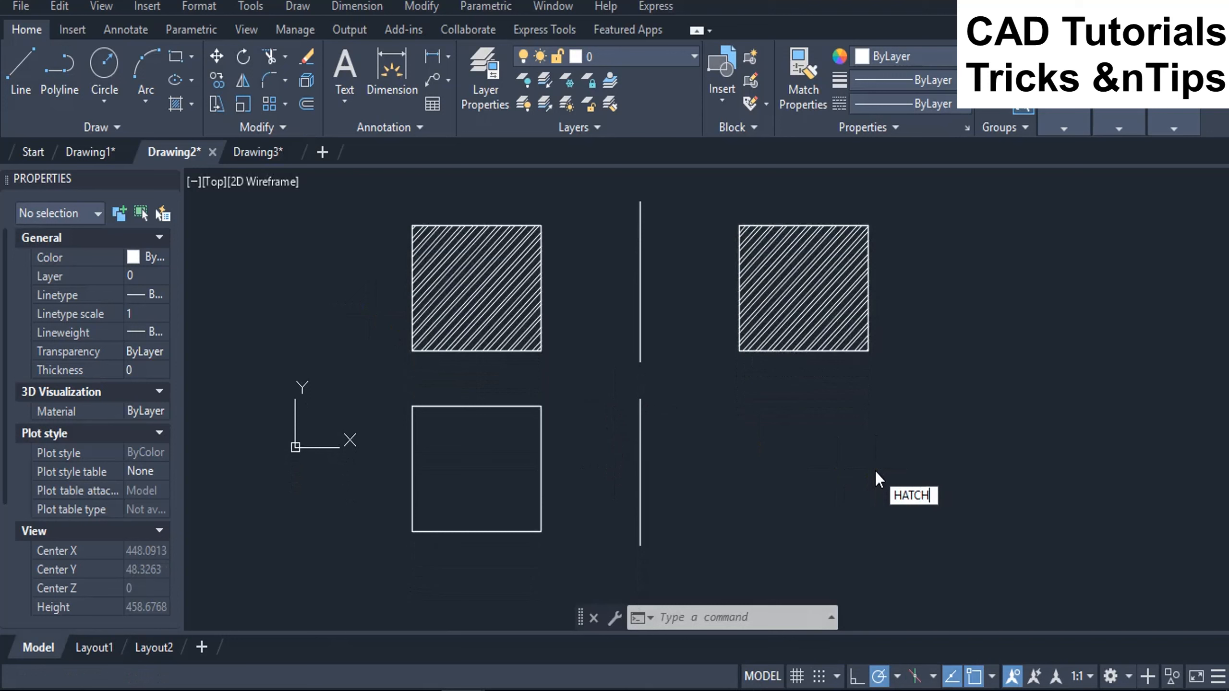
pyautogui.press('Return')
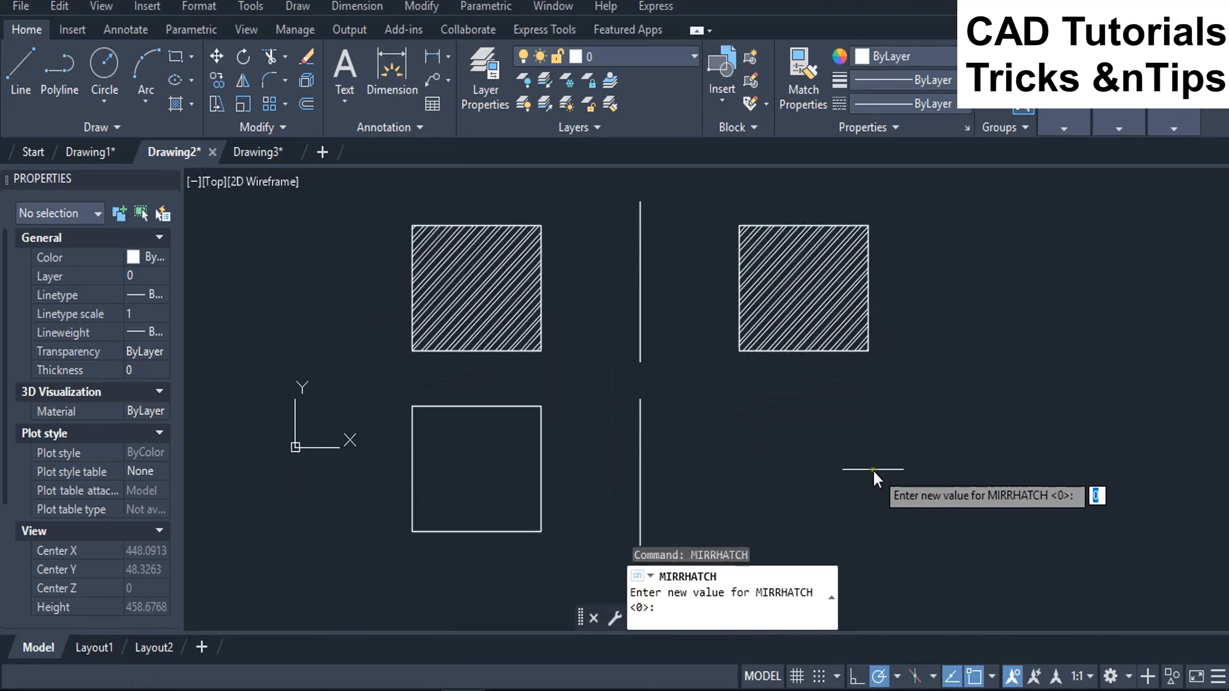
pyautogui.write('1')
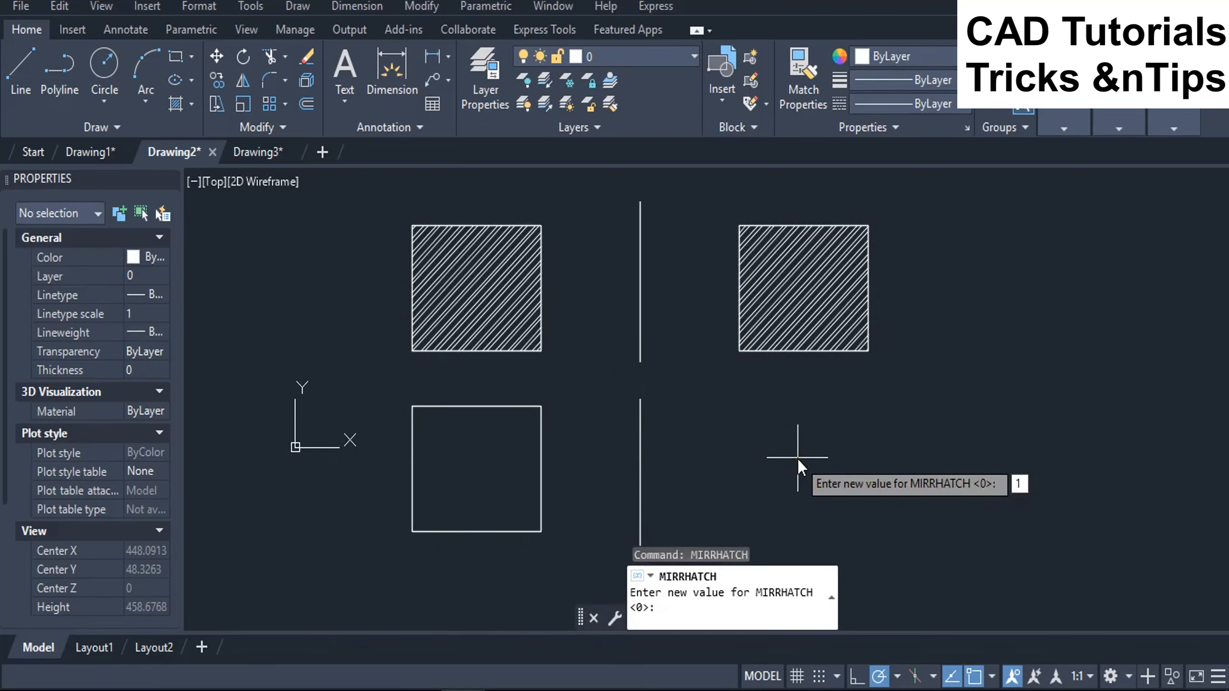
pyautogui.press('Return')
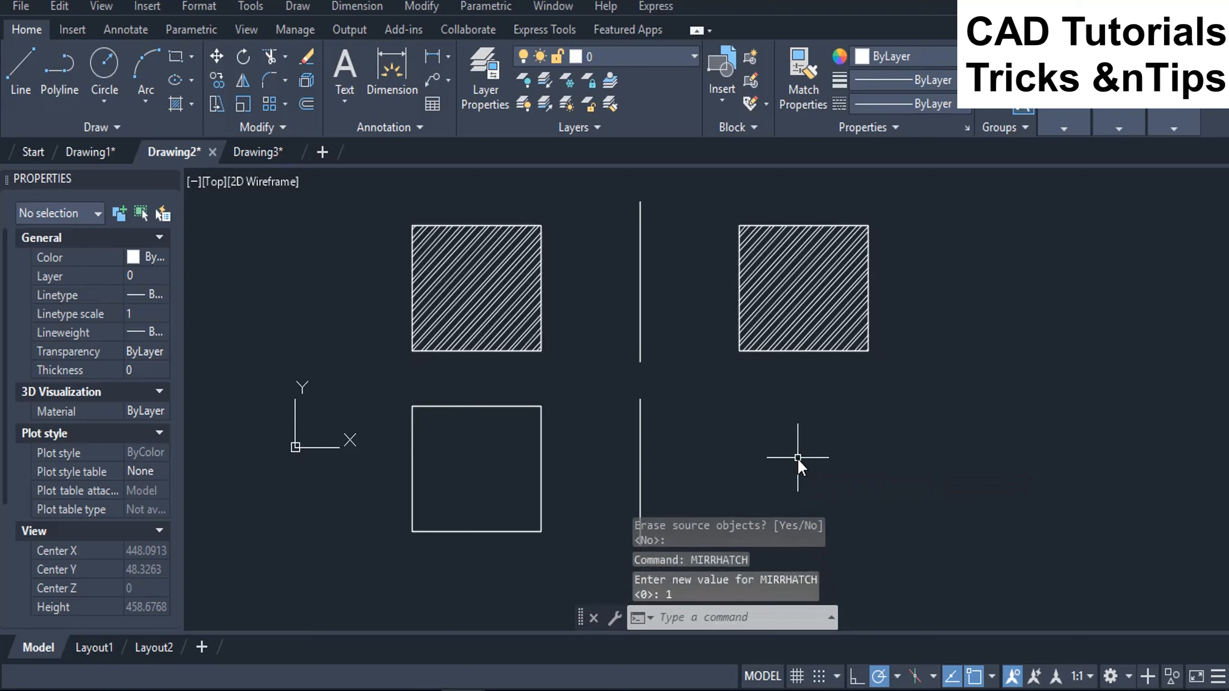
# Step: Hatch the inside of the lower rectangle with the ANSI32 pattern
pyautogui.write('h')
pyautogui.press('Return')
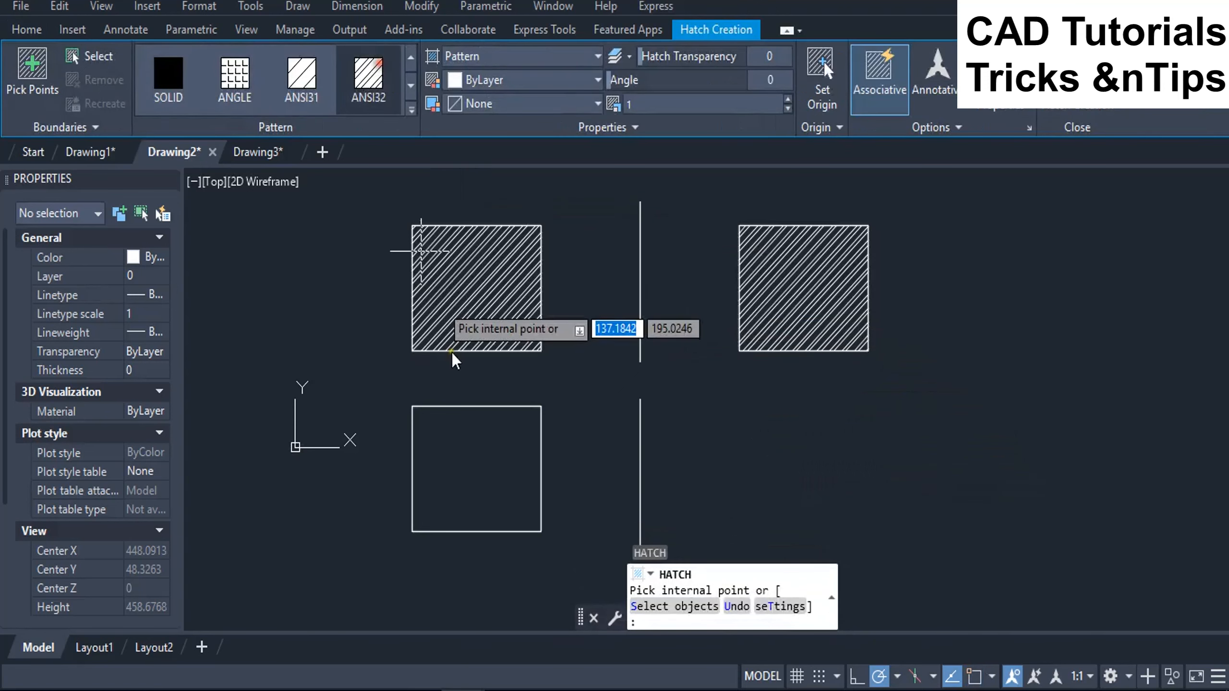
pyautogui.click(476, 475)
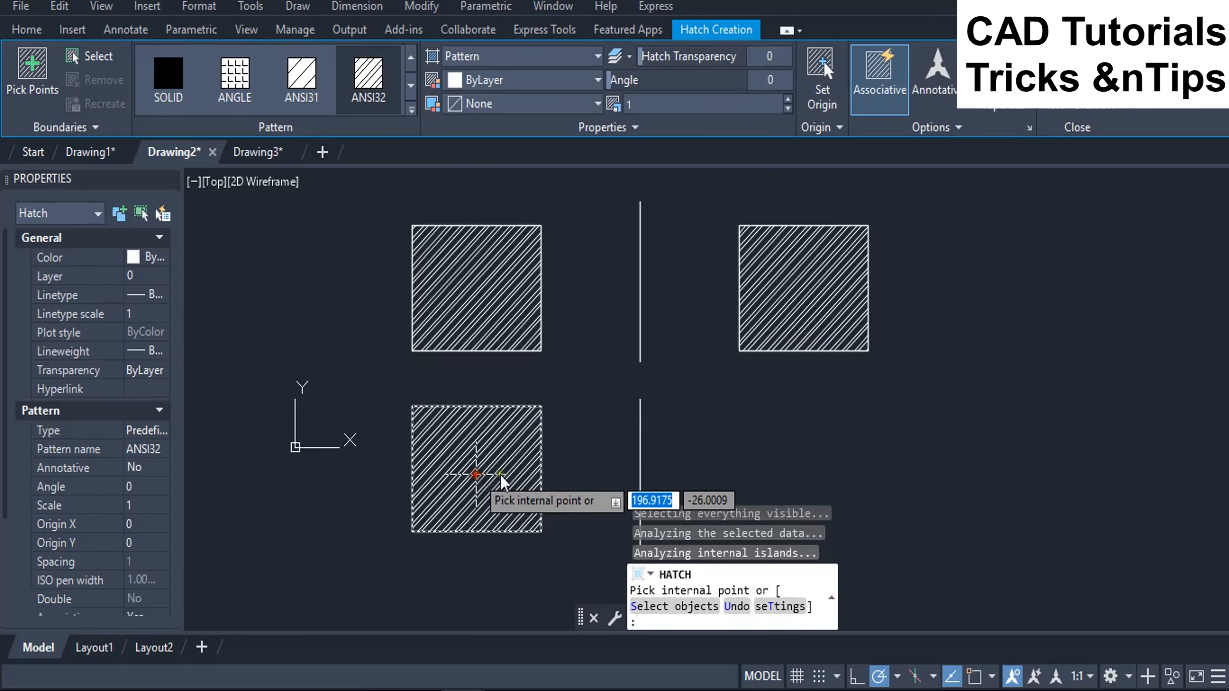
pyautogui.press('Return')
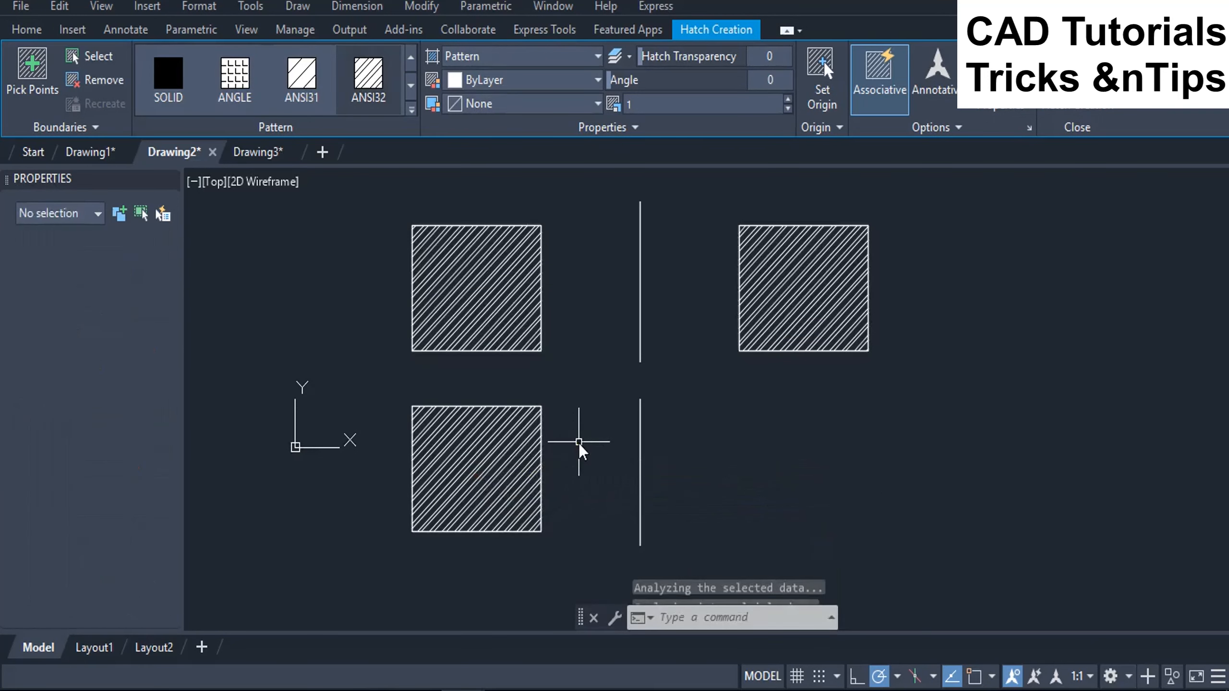
# Step: Mirror the lower rectangle and its hatch about the lower vertical line, keeping the source objects
pyautogui.write('mi')
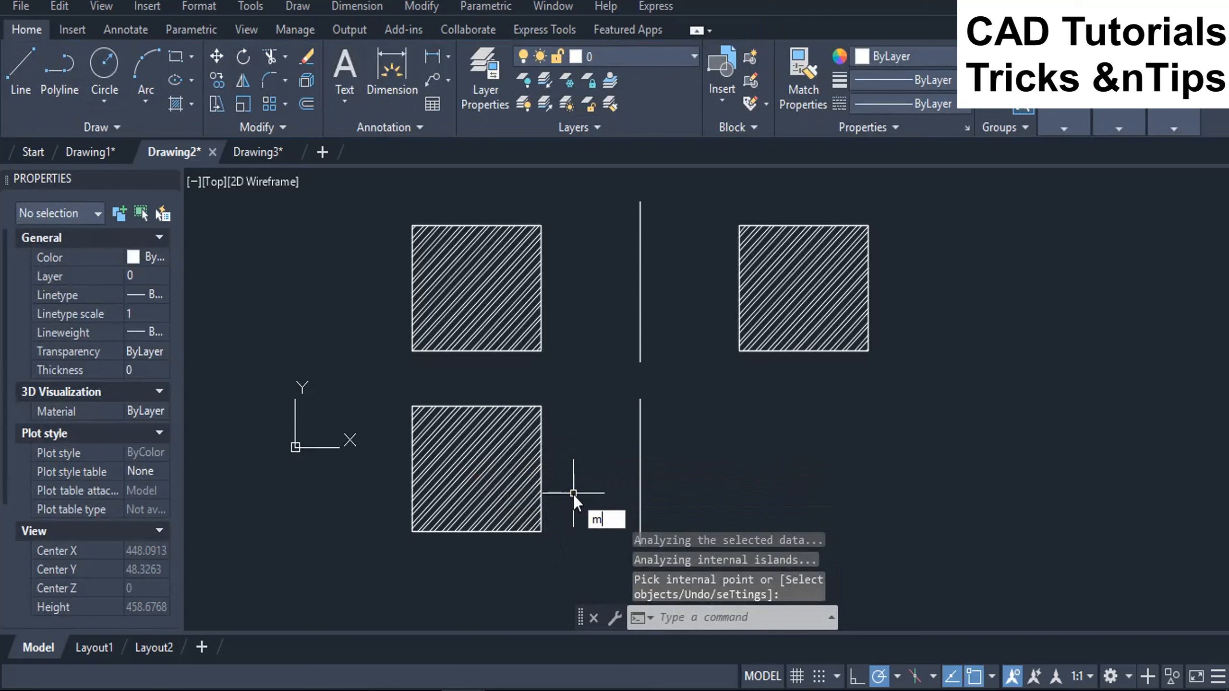
pyautogui.press('Return')
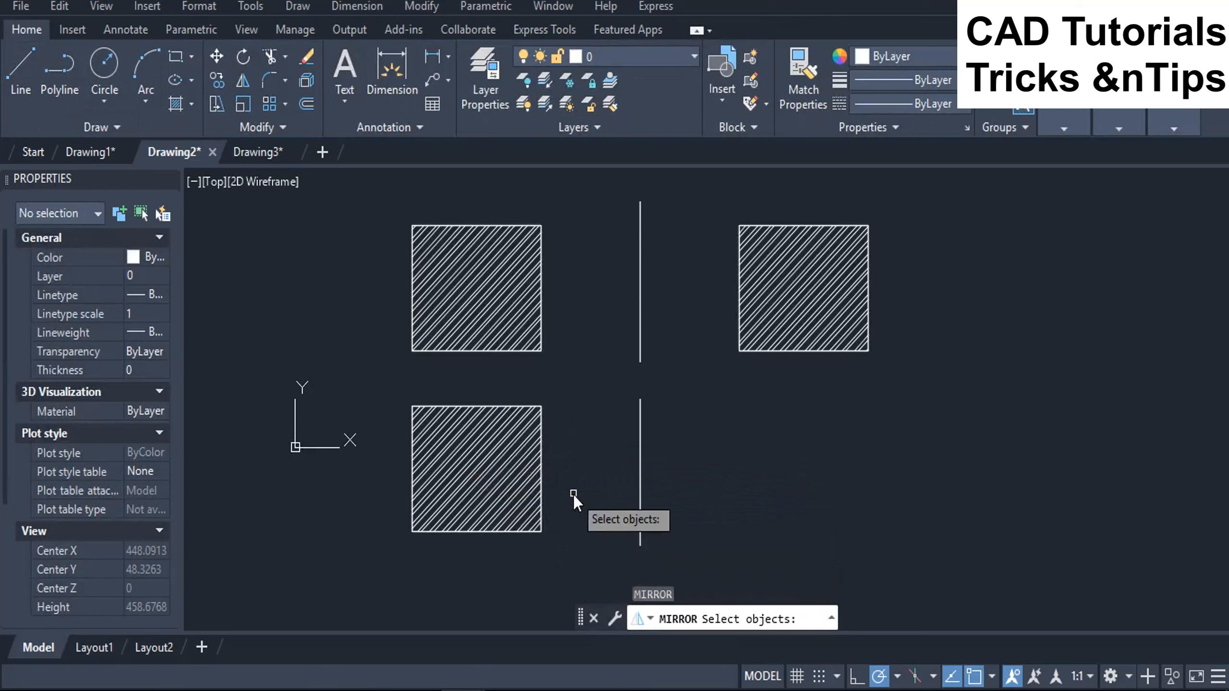
pyautogui.click(560, 549)
pyautogui.click(407, 470)
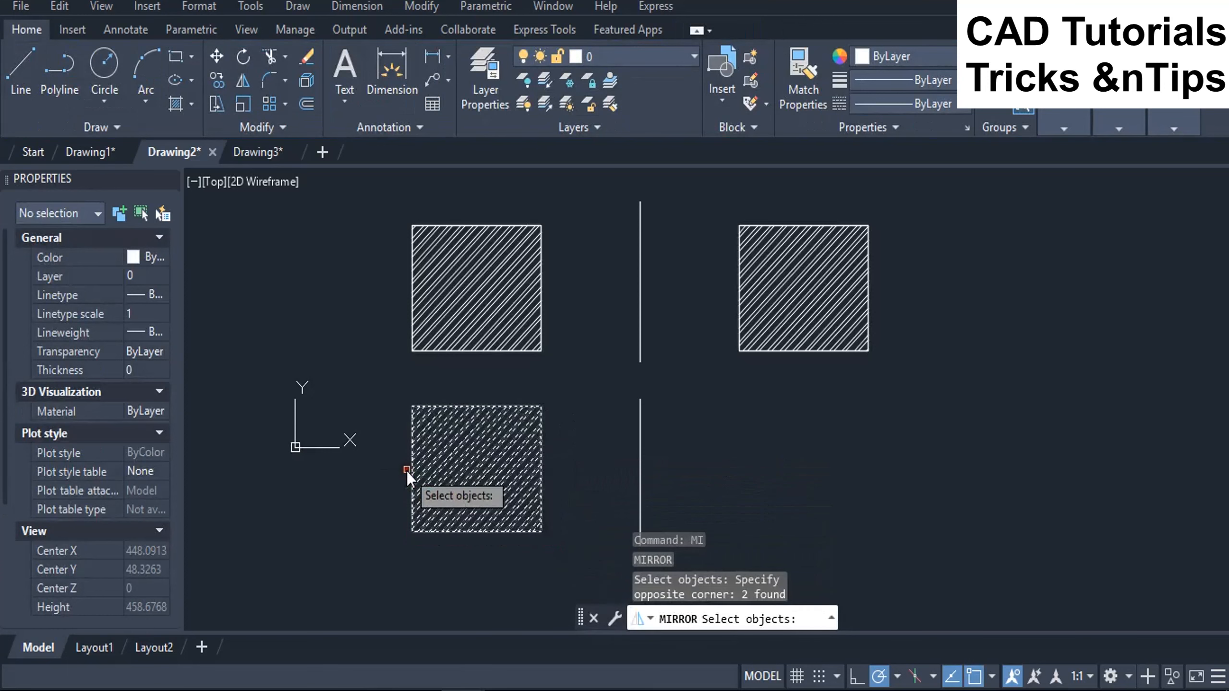
pyautogui.press('Return')
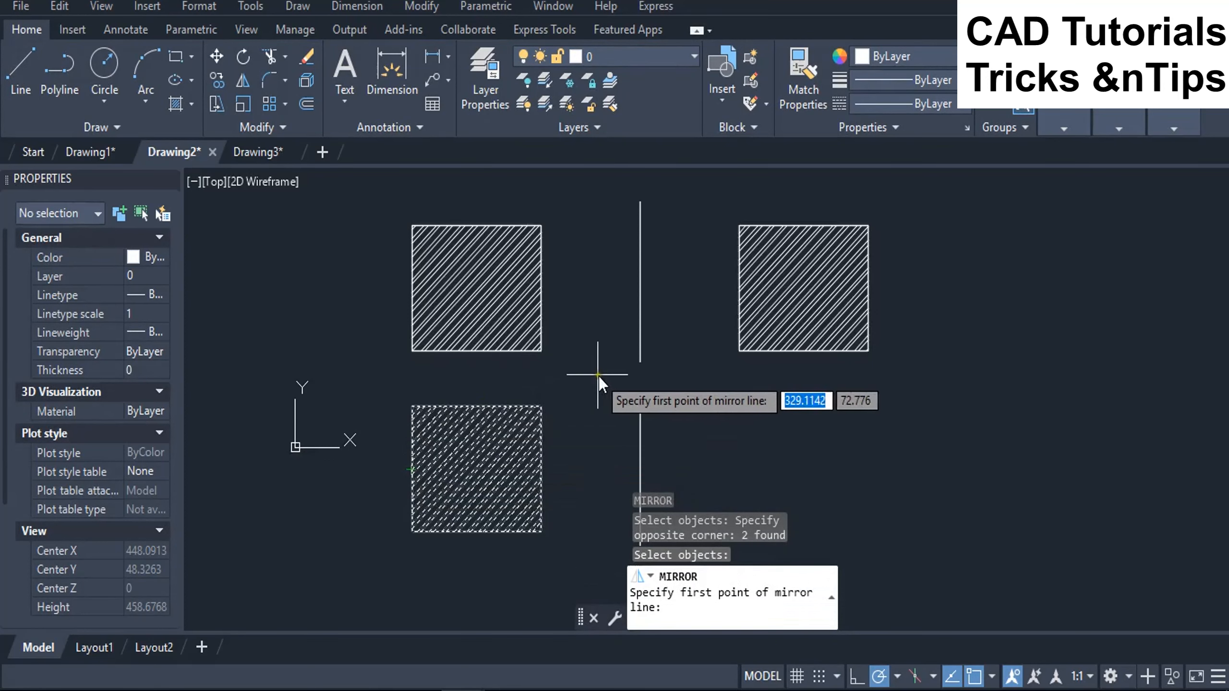
pyautogui.click(640, 401)
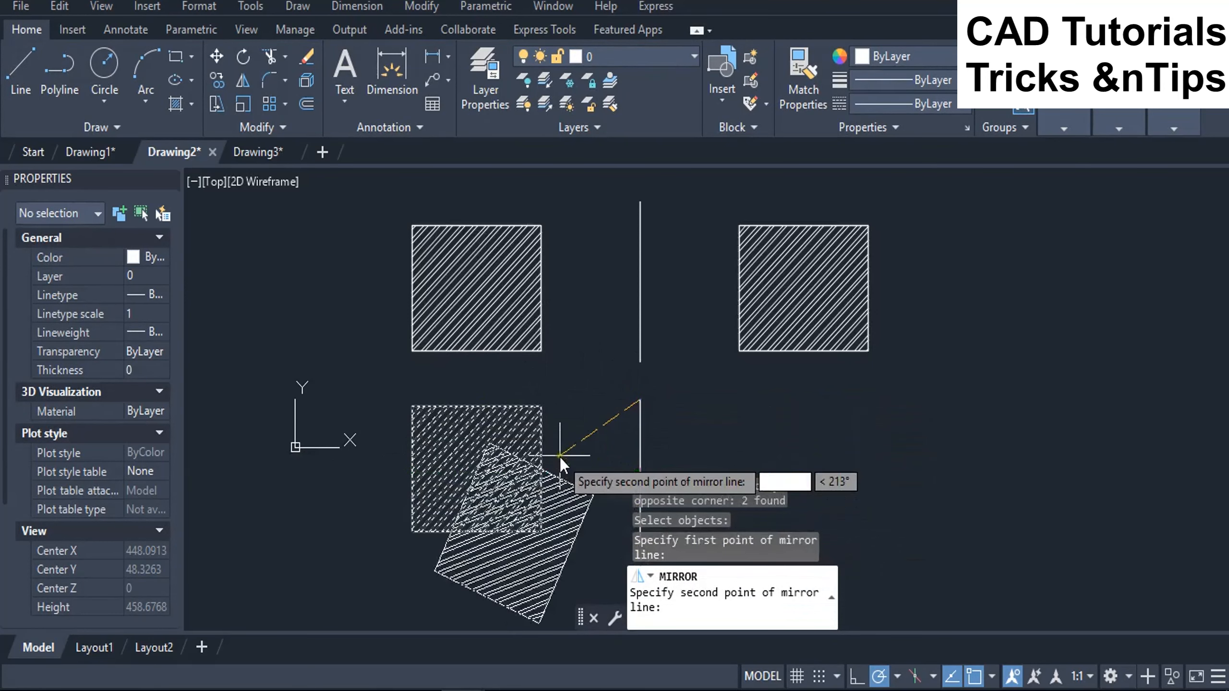
pyautogui.moveTo(570, 459); pyautogui.dragTo(556, 396, button='middle')
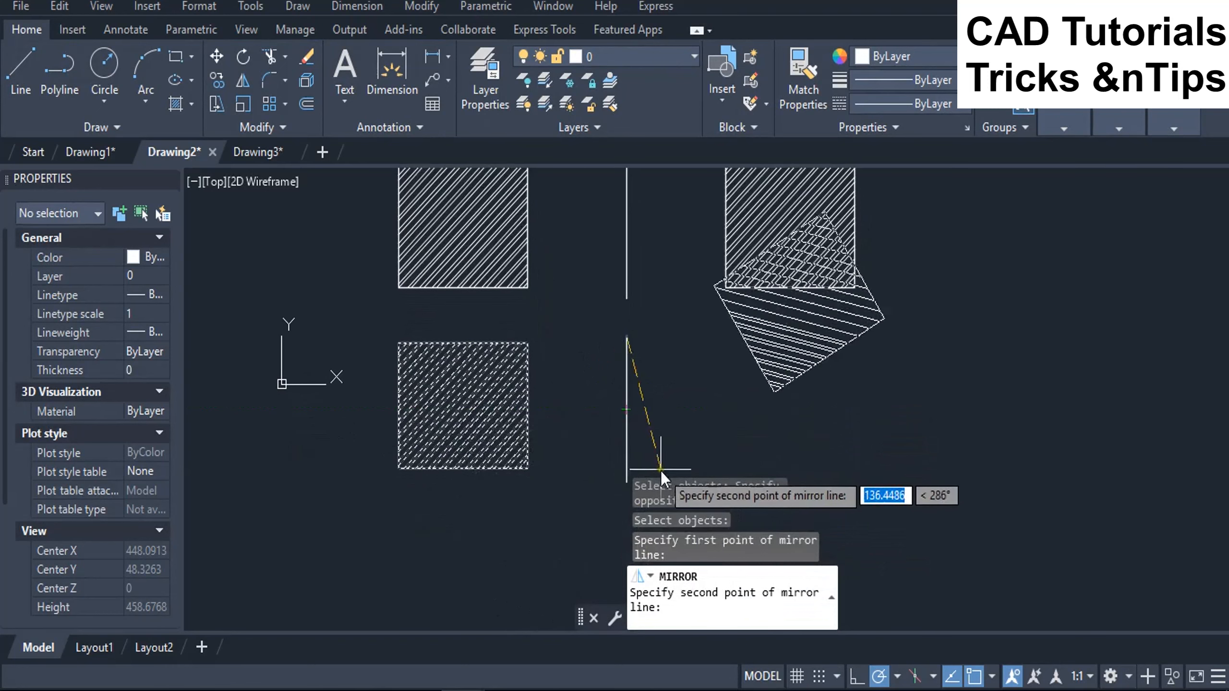
pyautogui.click(627, 484)
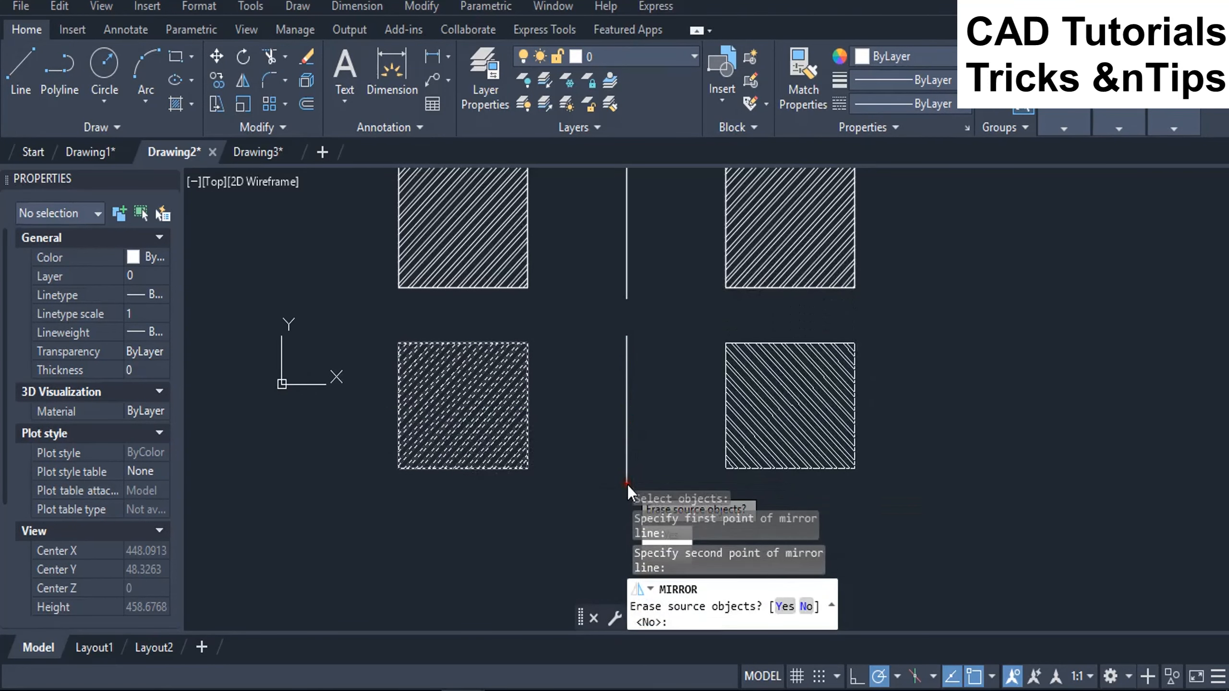
pyautogui.press('Return')
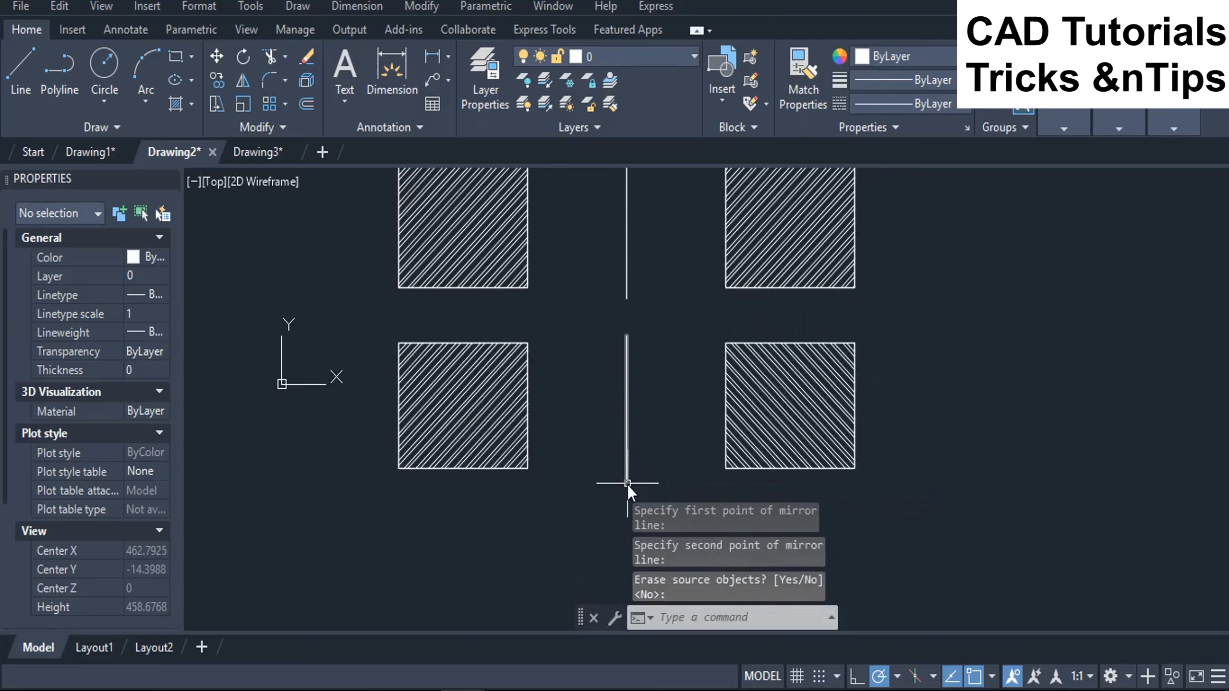
# Step: Compare the hatch direction in the lower original rectangle with that in its mirrored copy
pyautogui.scroll(2, 534, 387)
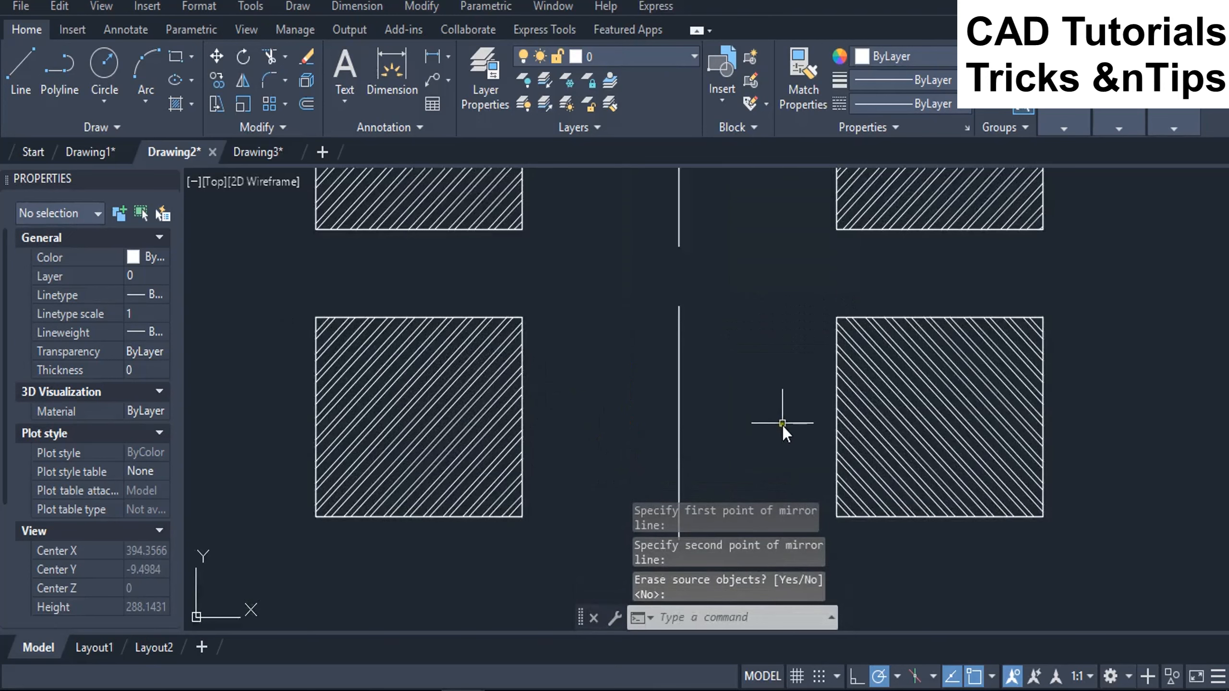
pyautogui.scroll(2, 739, 409)
pyautogui.moveTo(738, 407); pyautogui.dragTo(798, 417, button='middle')
pyautogui.scroll(-2, 705, 372)
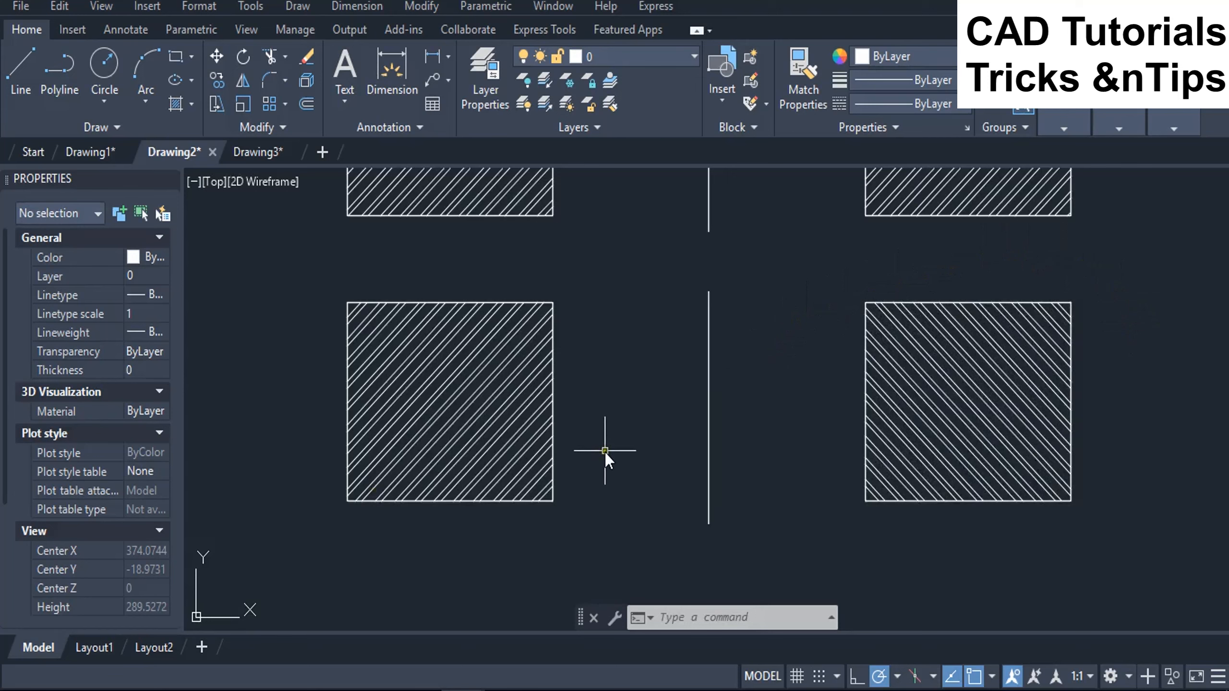
pyautogui.moveTo(619, 440); pyautogui.dragTo(588, 581, button='middle')
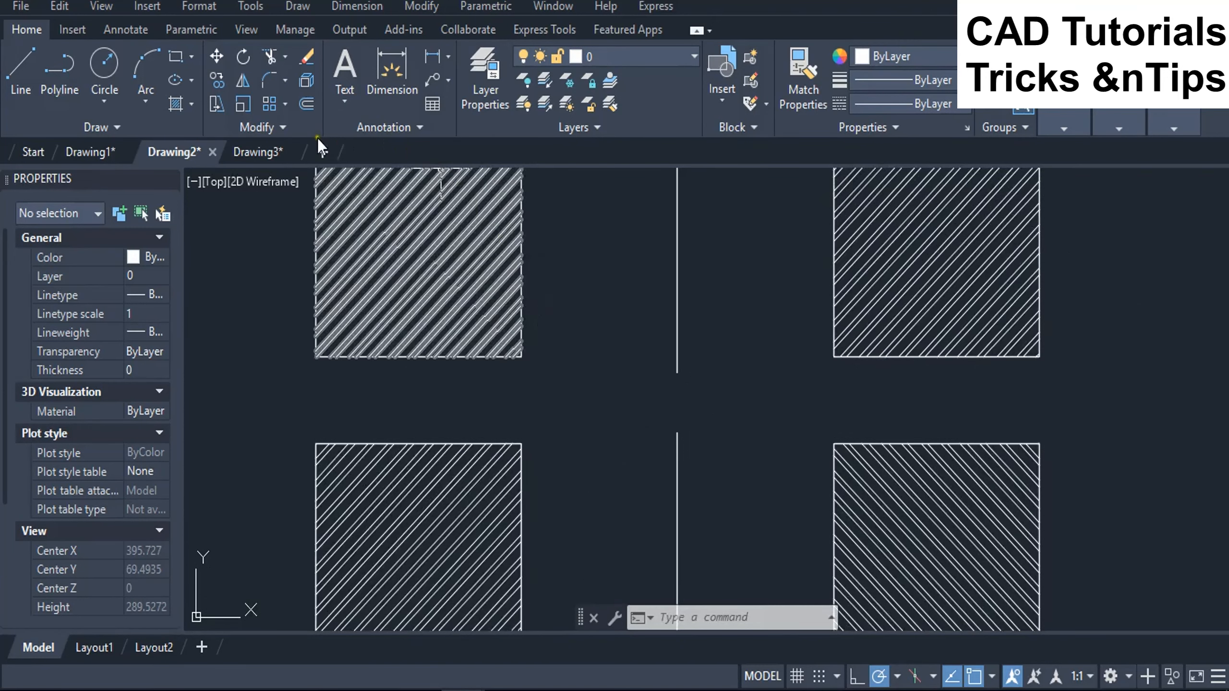
# Step: Switch to Drawing3 and hatch the inside of the upper circle with the GOST_GROUND pattern
pyautogui.click(247, 154)
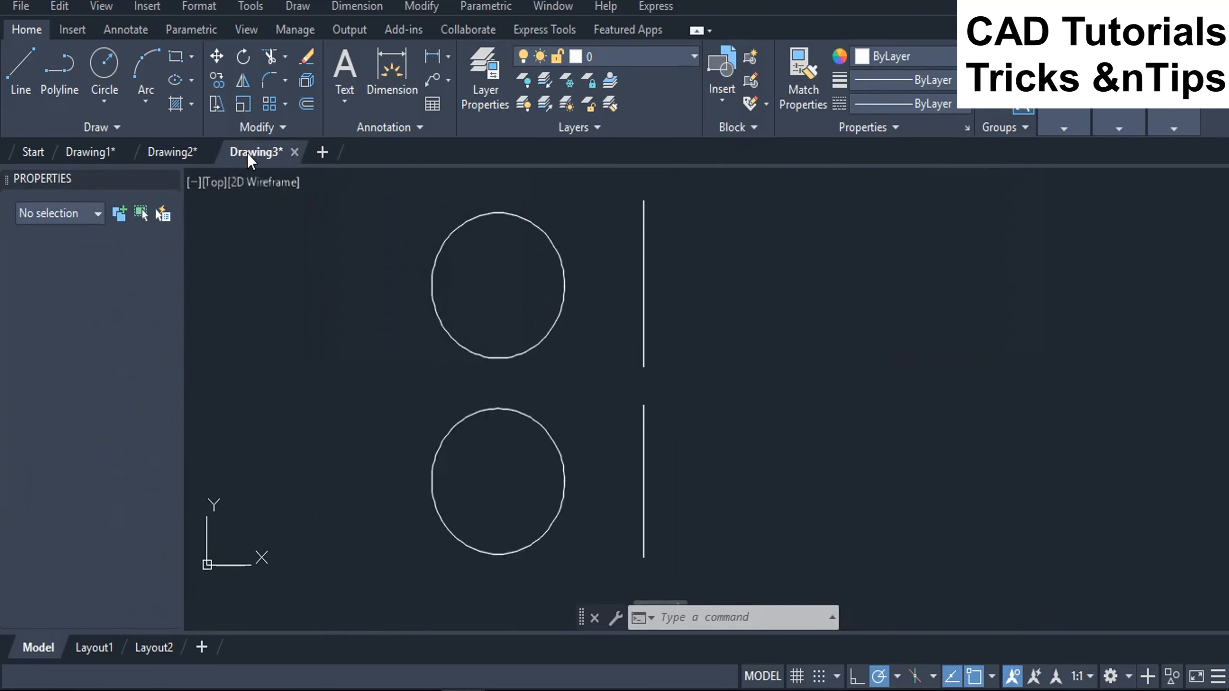
pyautogui.write('h')
pyautogui.press('Return')
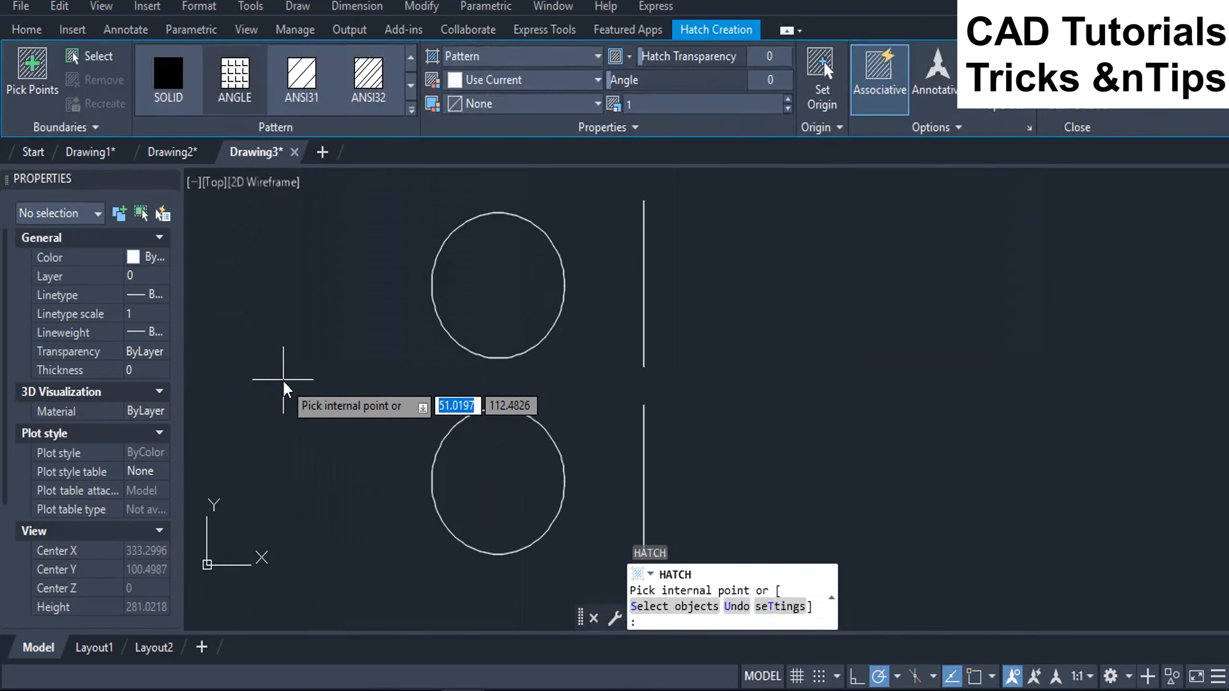
pyautogui.click(409, 85)
pyautogui.click(410, 85)
pyautogui.click(410, 85)
pyautogui.click(410, 84)
pyautogui.click(410, 84)
pyautogui.click(410, 84)
pyautogui.click(410, 85)
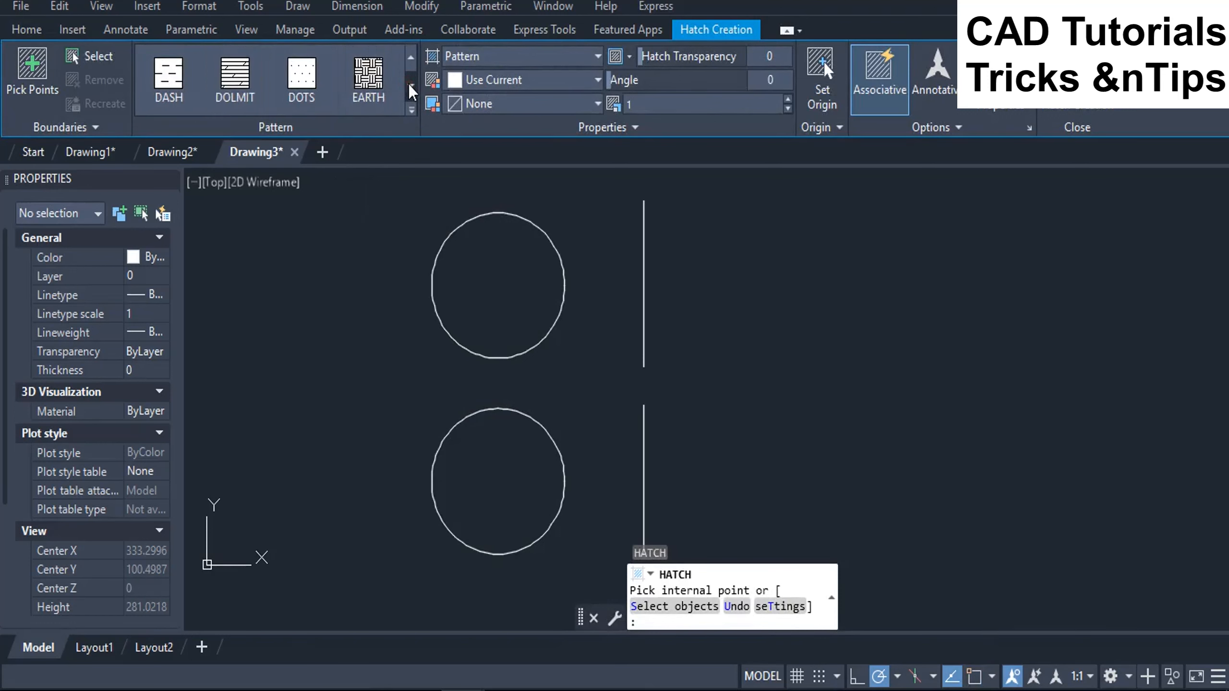
pyautogui.click(410, 85)
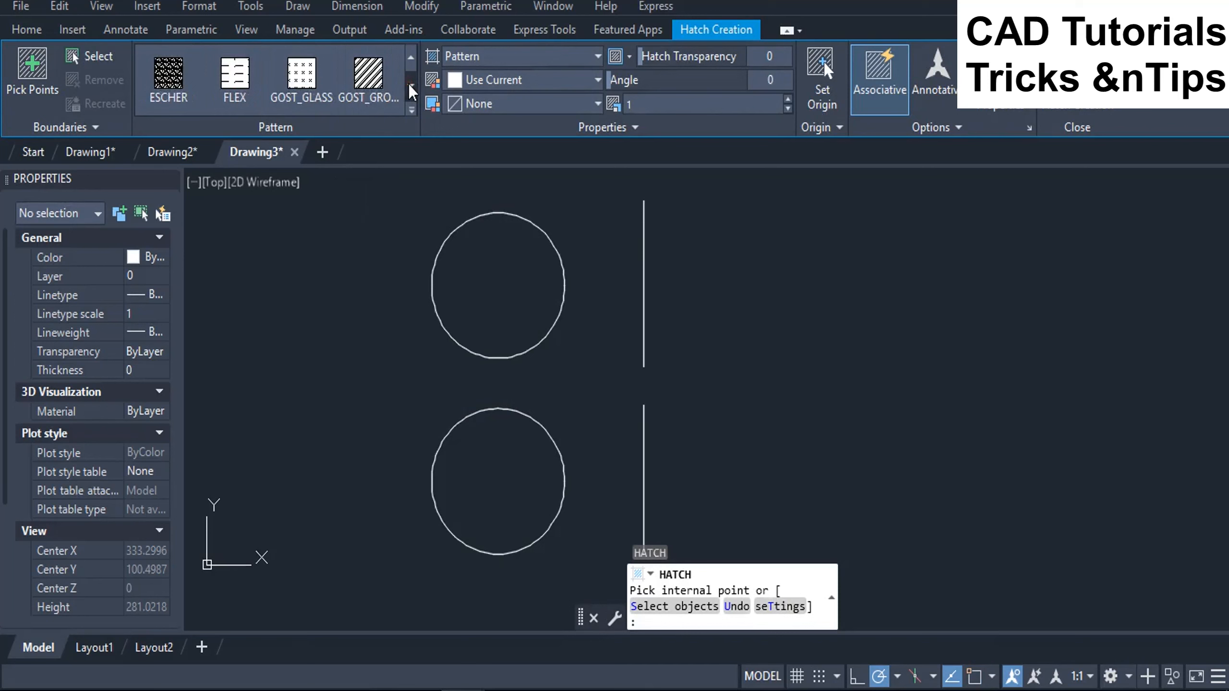
pyautogui.click(375, 76)
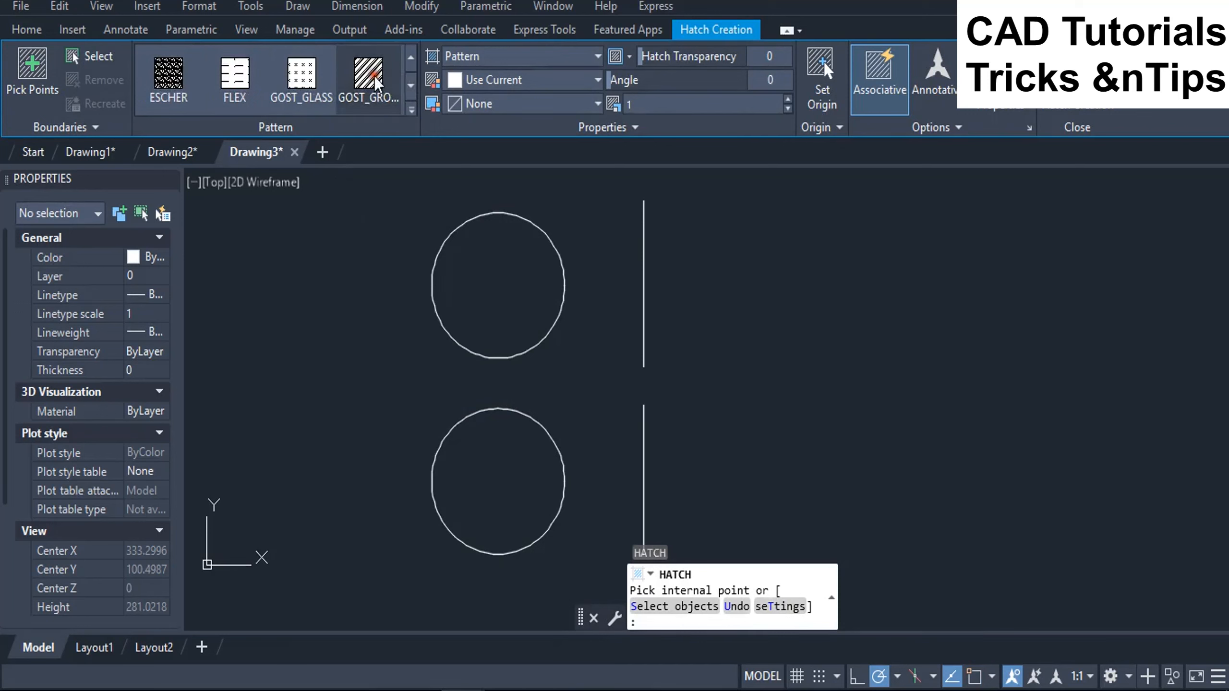
pyautogui.click(492, 285)
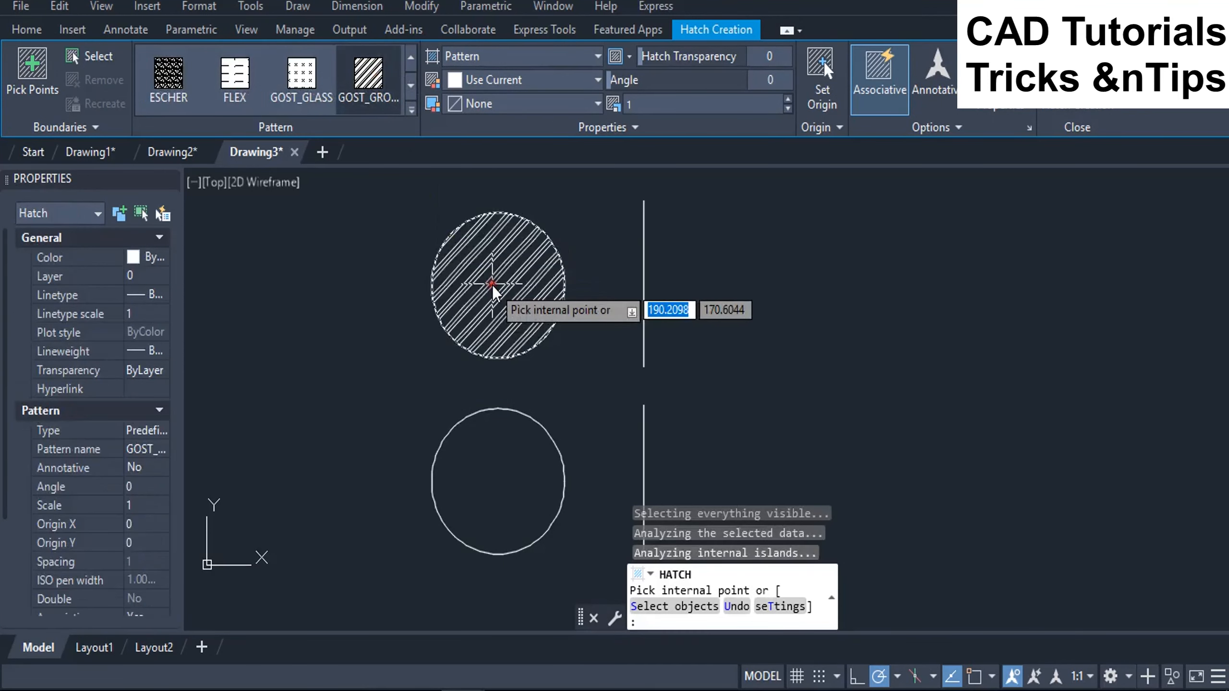
pyautogui.press('Return')
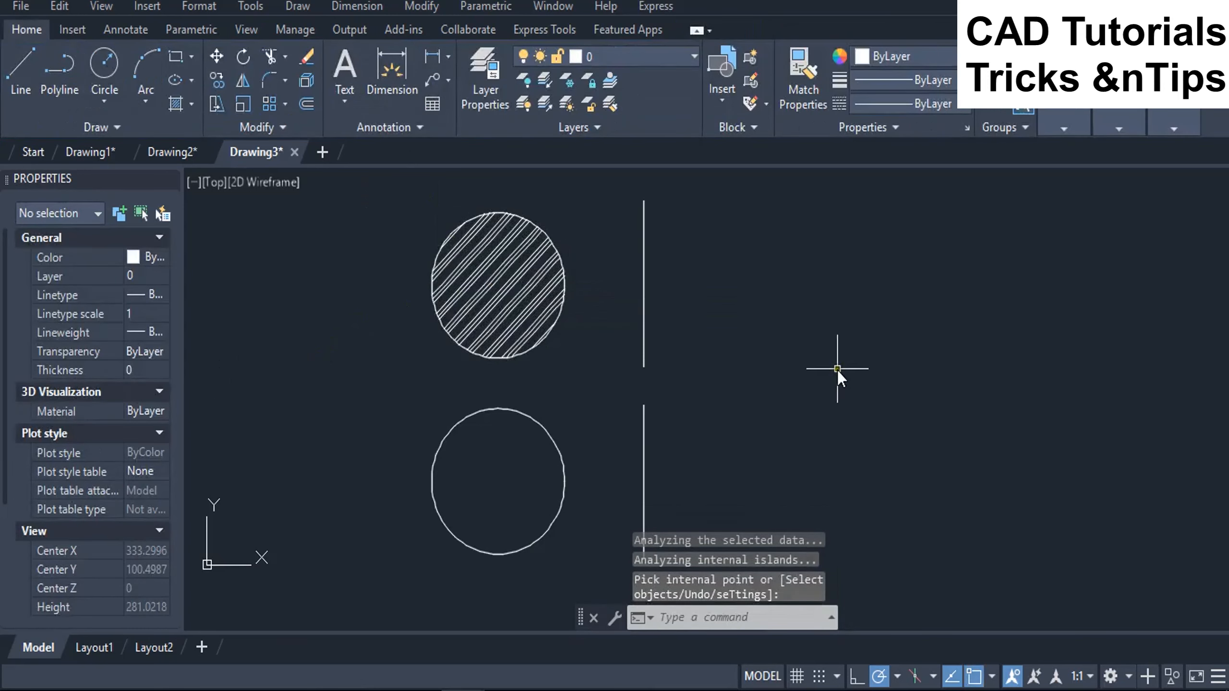
# Step: Set the MIRRHATCH system variable to 1 in the drawing with the circles
pyautogui.write('HATCH')
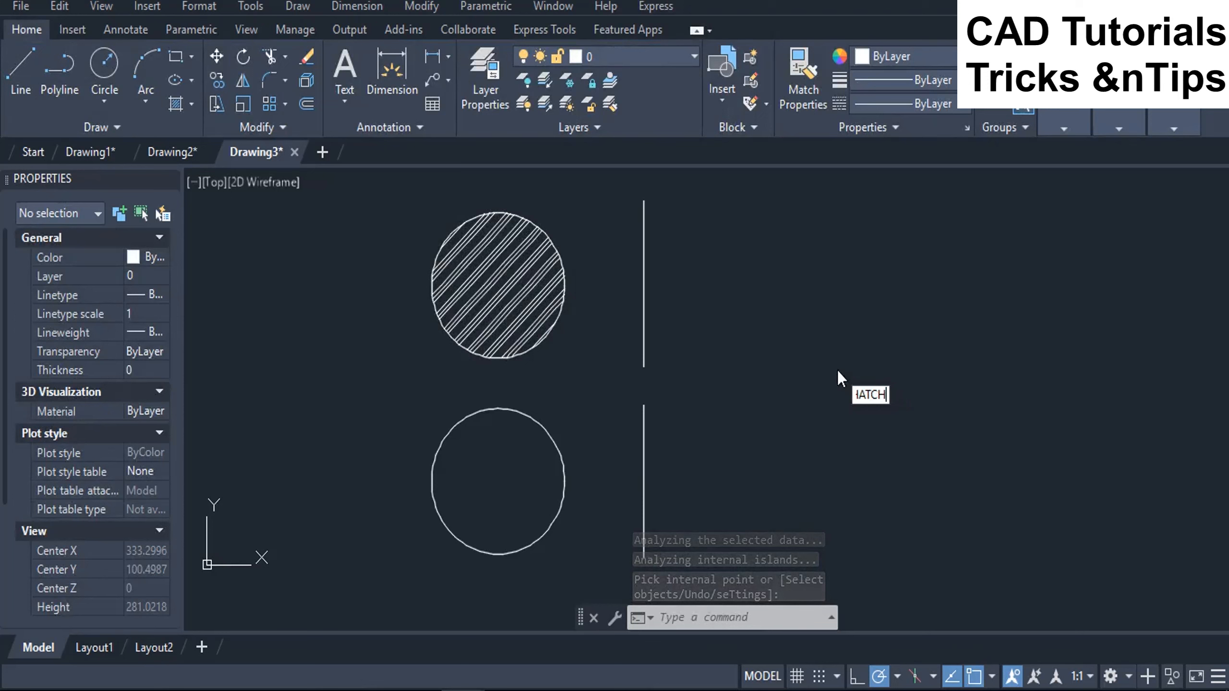
pyautogui.press('Return')
pyautogui.write('1')
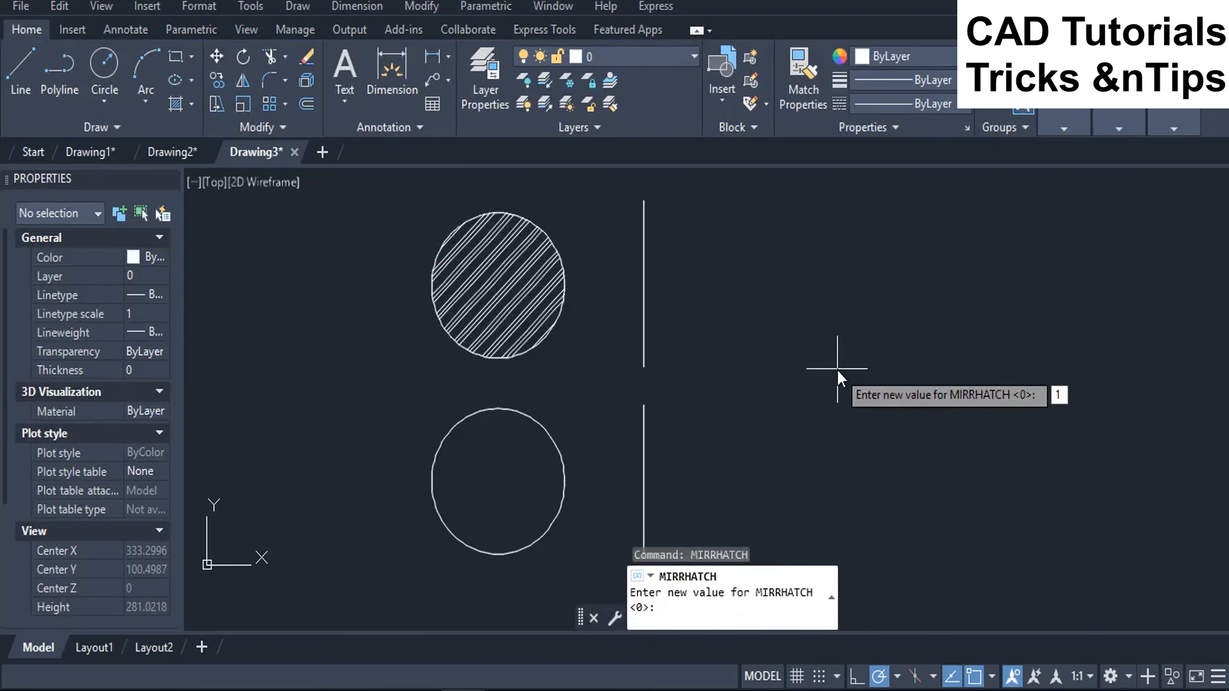
pyautogui.press('Return')
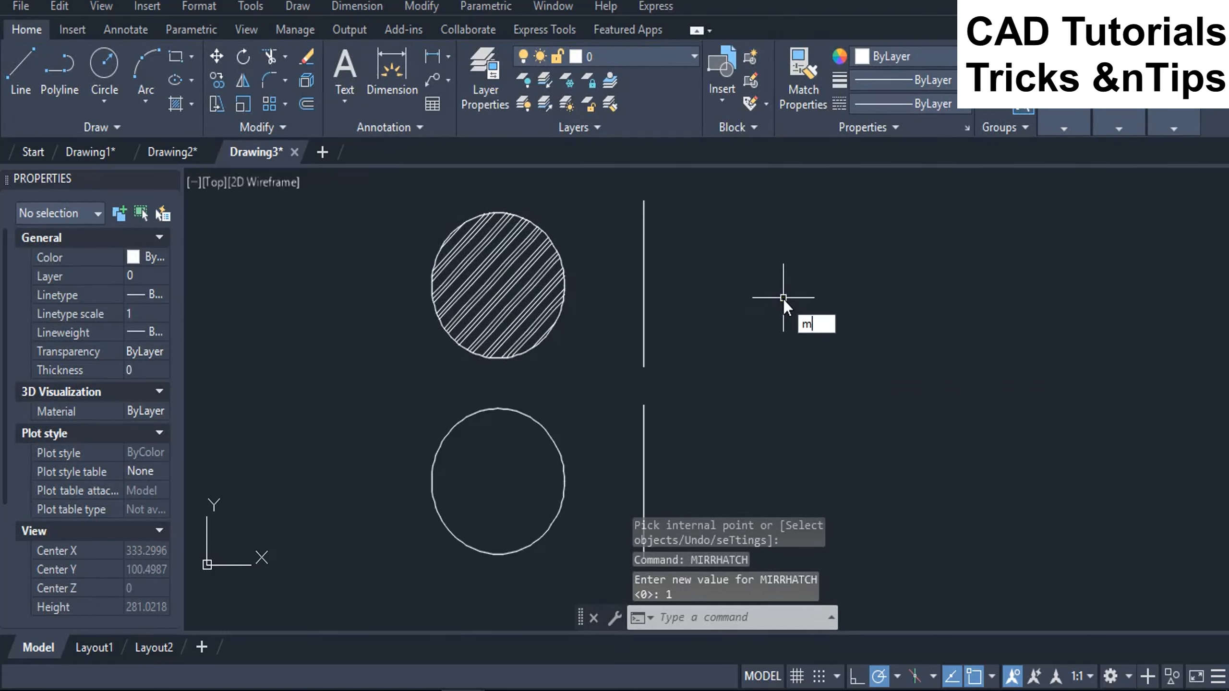
# Step: Mirror the upper circle and its hatch about the upper vertical line, keeping the source objects
pyautogui.write('MI')
pyautogui.press('Return')
pyautogui.click(592, 369)
pyautogui.click(446, 265)
pyautogui.press('Return')
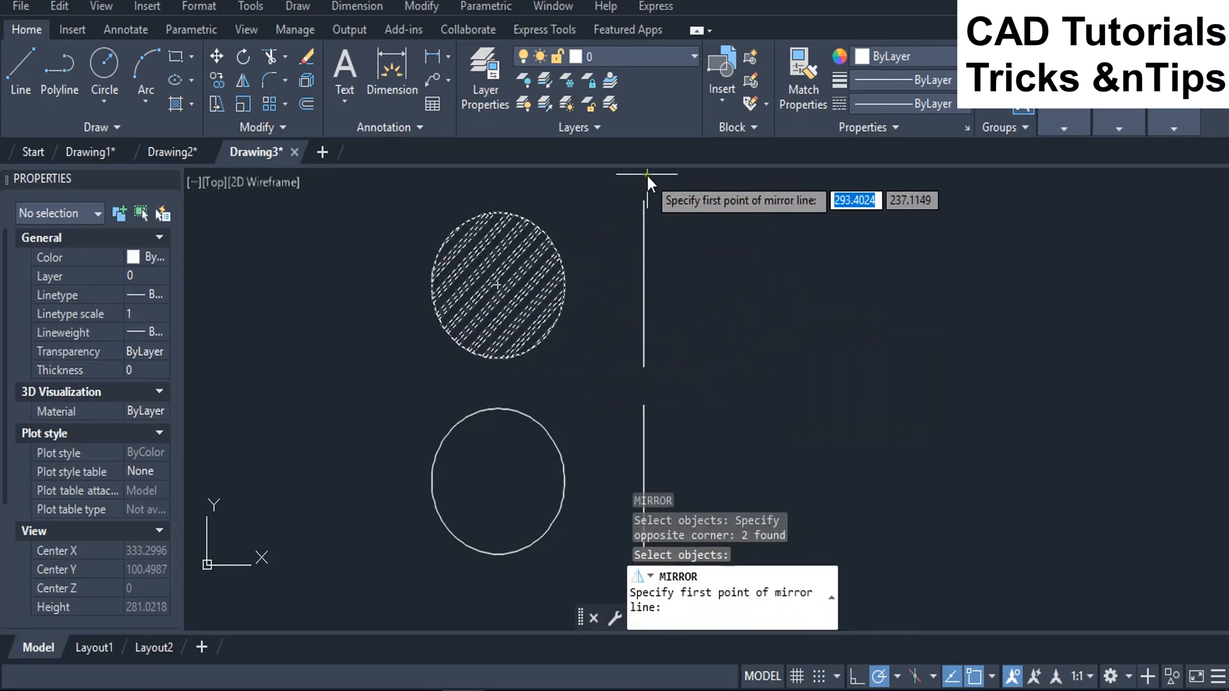
pyautogui.click(644, 196)
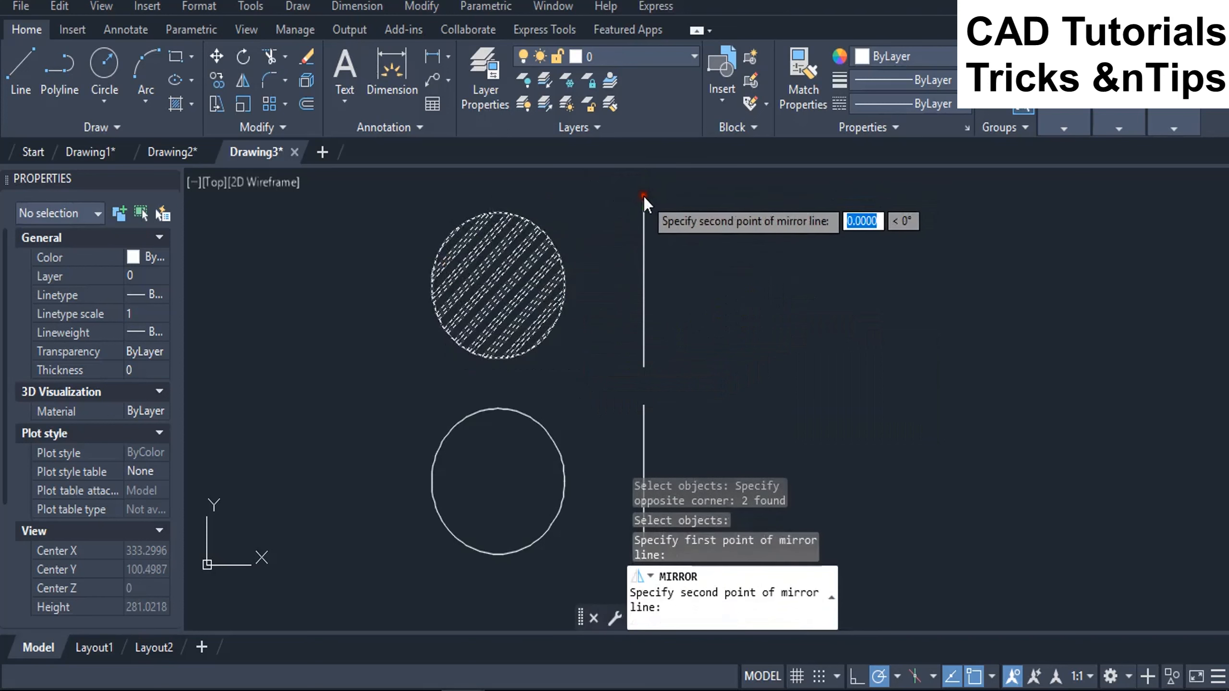
pyautogui.click(645, 371)
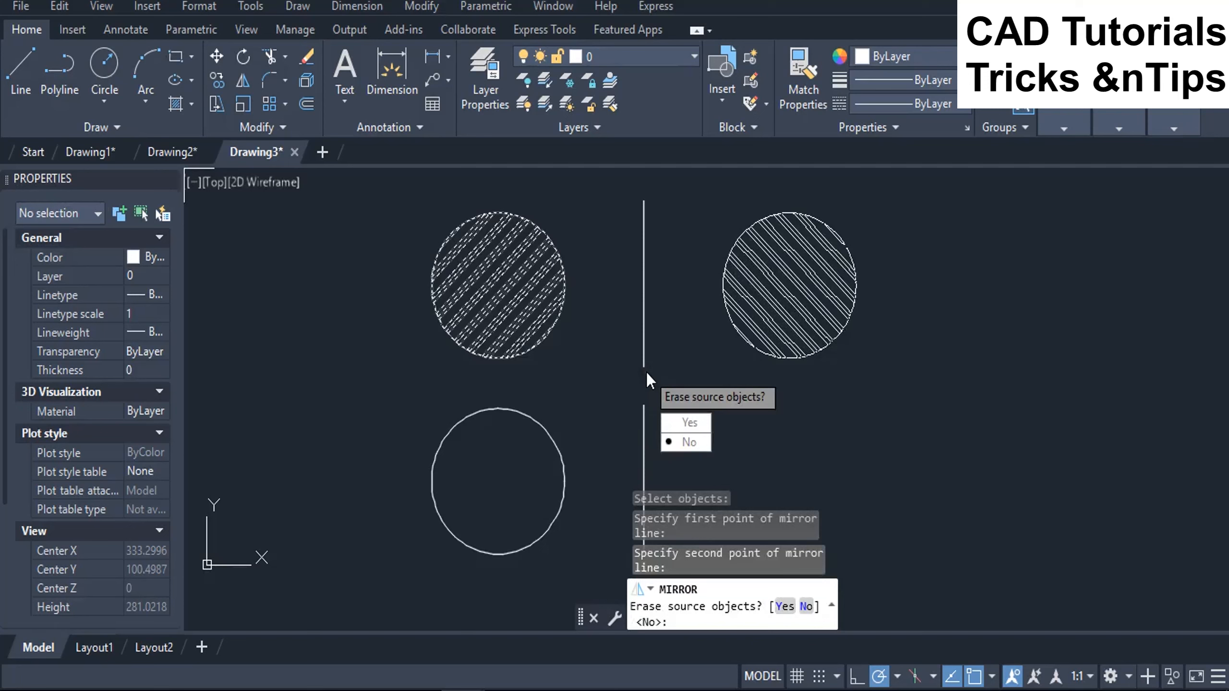
pyautogui.press('Return')
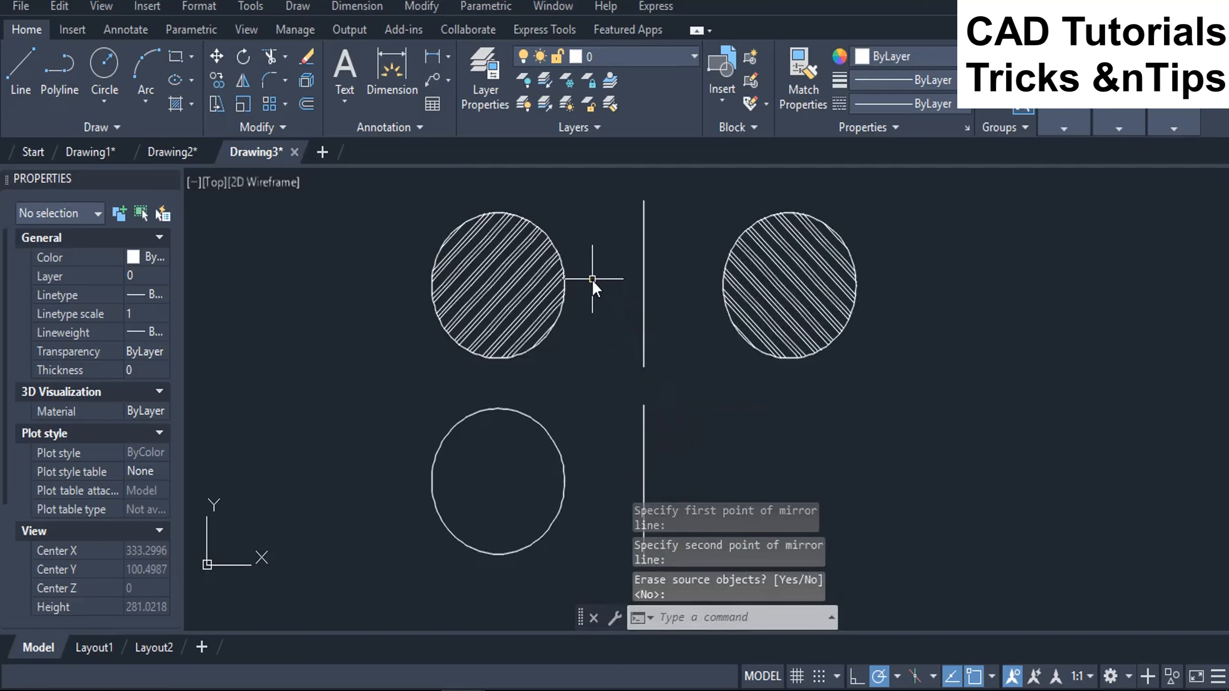
# Step: Hatch the inside of the lower circle with the same GOST_GROUND pattern
pyautogui.scroll(2, 598, 279)
pyautogui.moveTo(597, 279); pyautogui.dragTo(591, 345, button='middle')
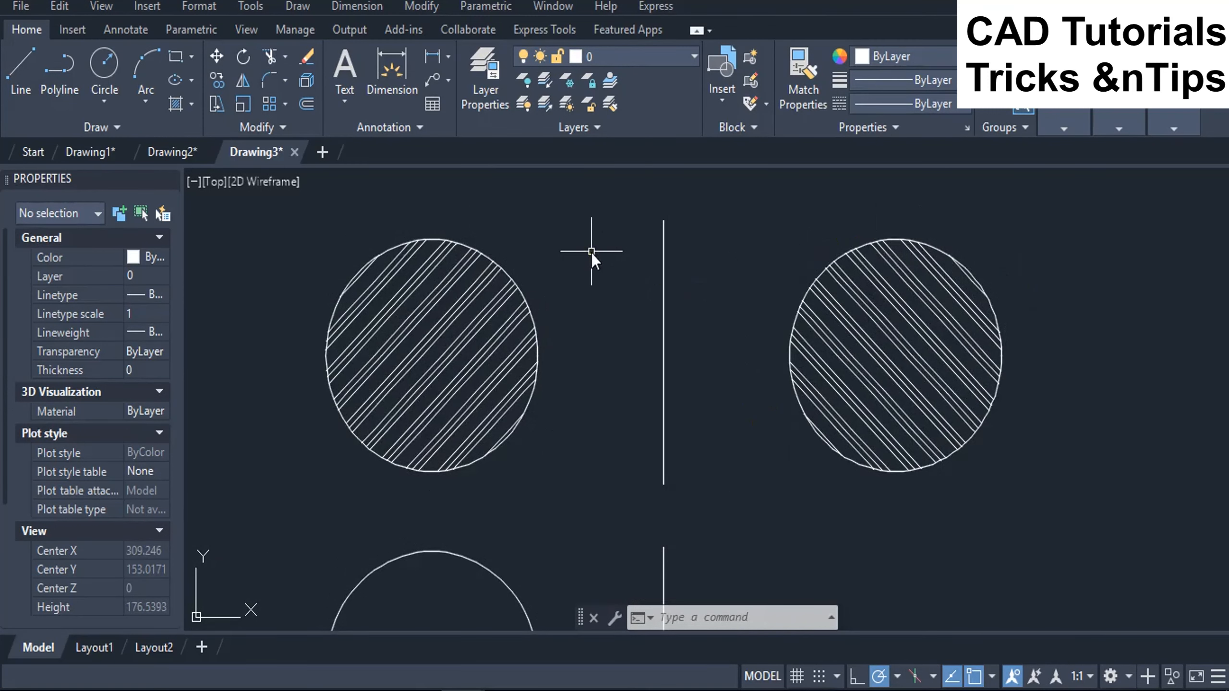
pyautogui.scroll(-2, 591, 252)
pyautogui.write('h')
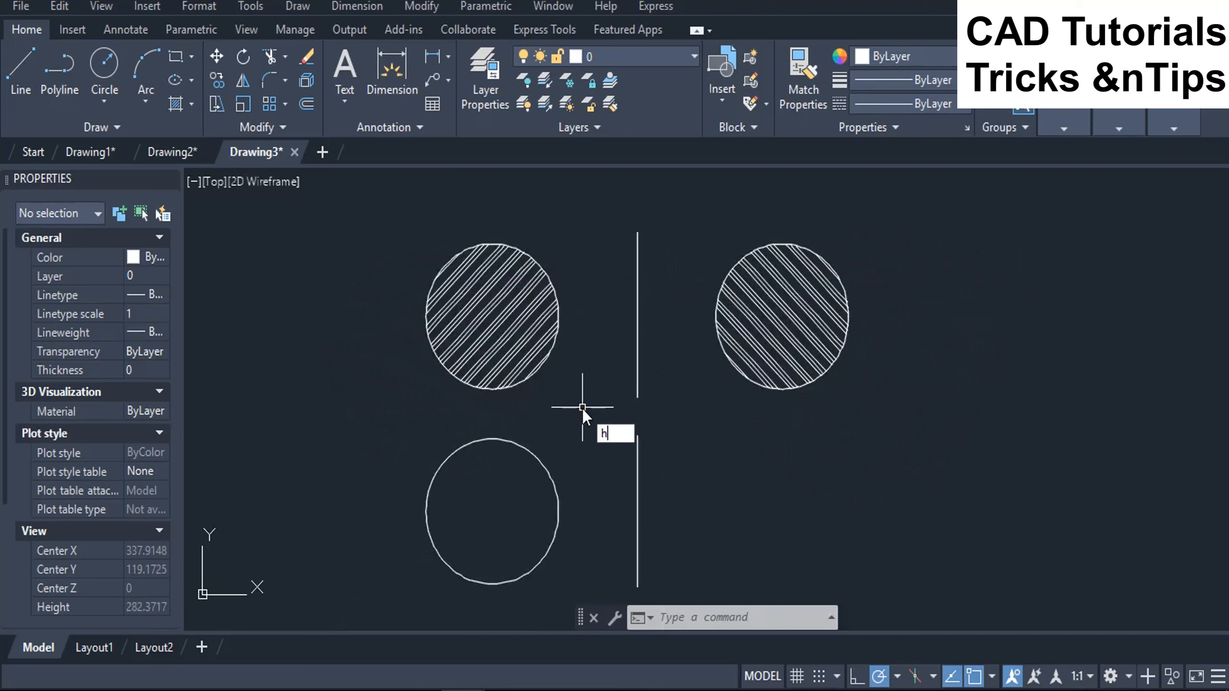
pyautogui.press('Return')
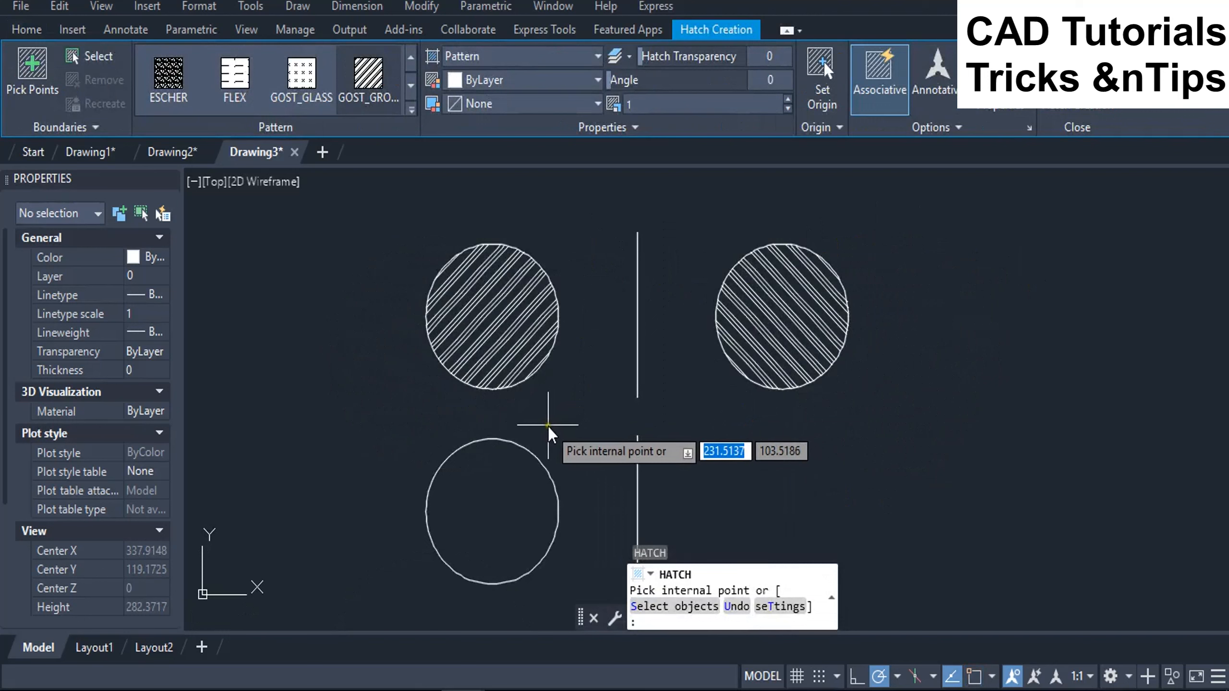
pyautogui.click(503, 506)
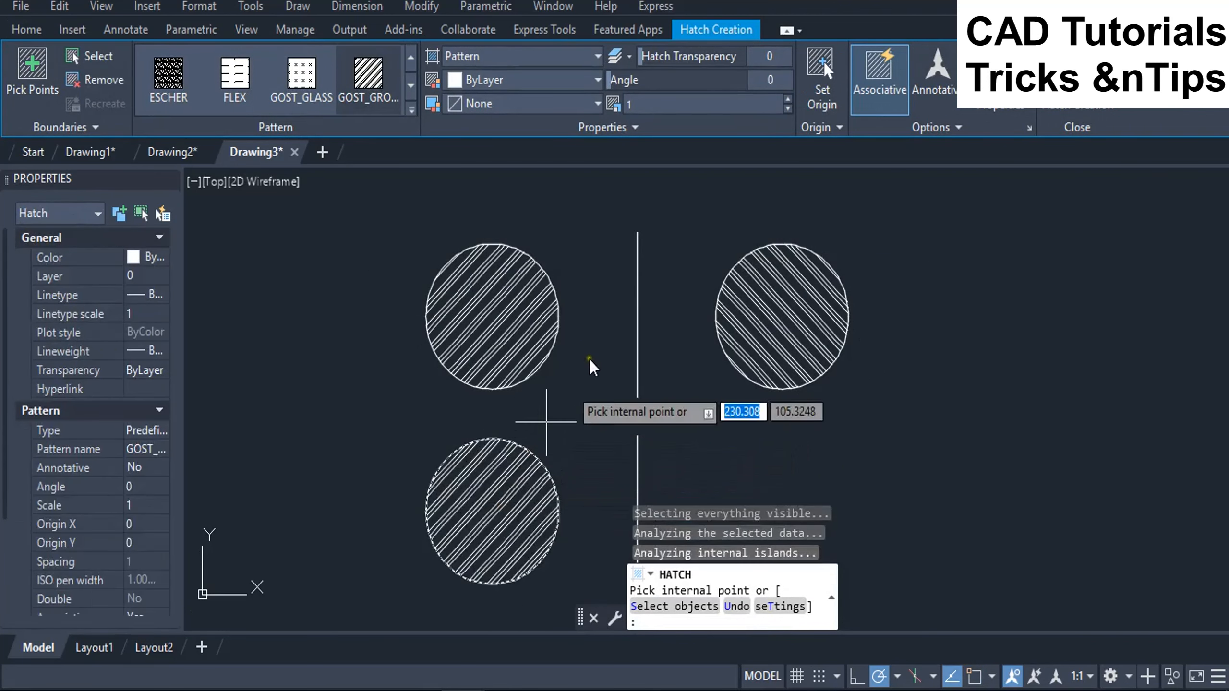
pyautogui.press('Return')
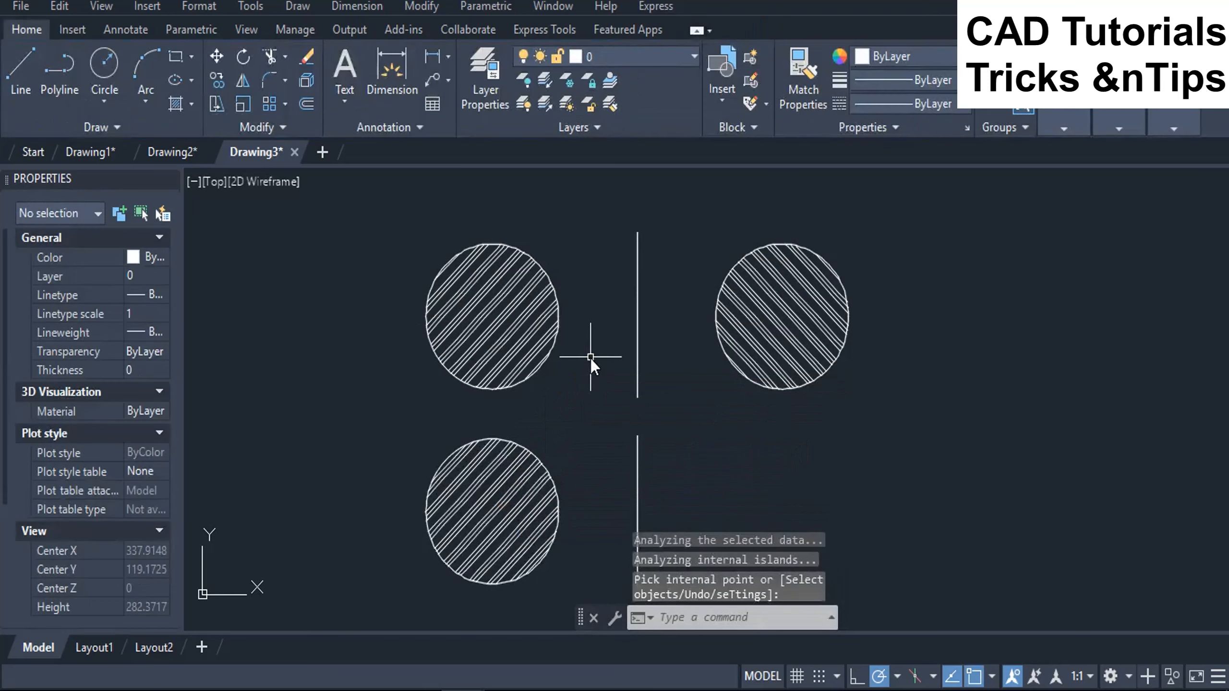
# Step: Set the MIRRHATCH system variable to 0
pyautogui.write('MIRROR')
pyautogui.write('HATCH')
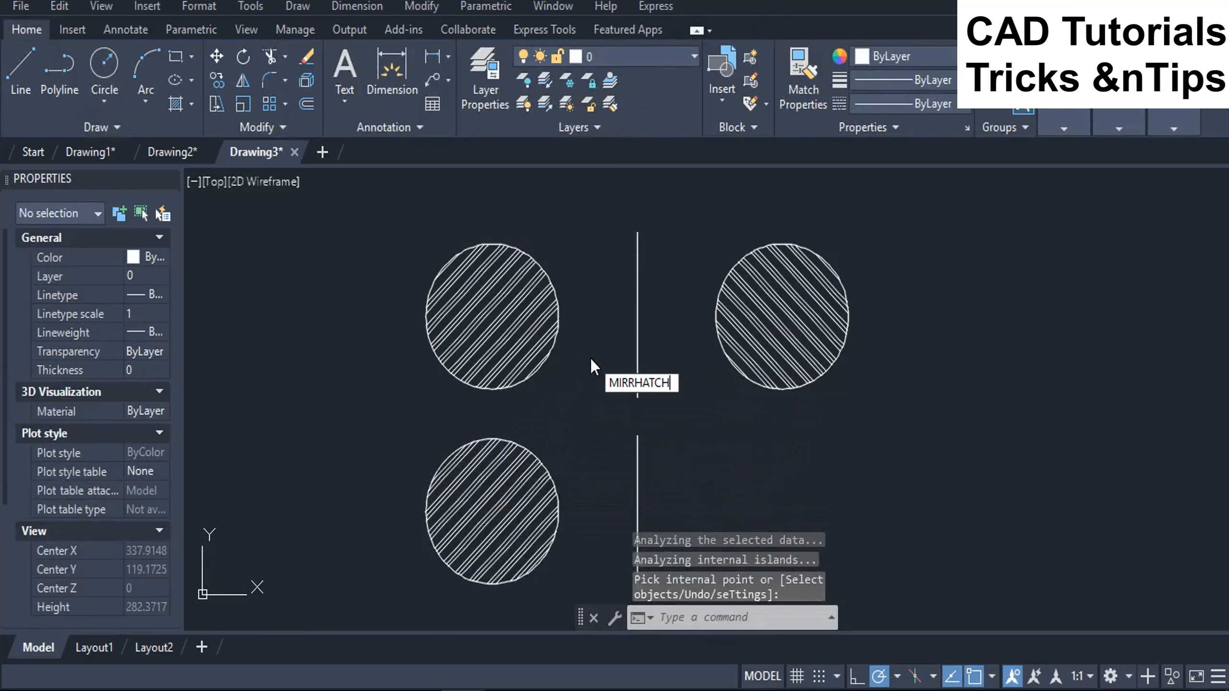
pyautogui.press('Return')
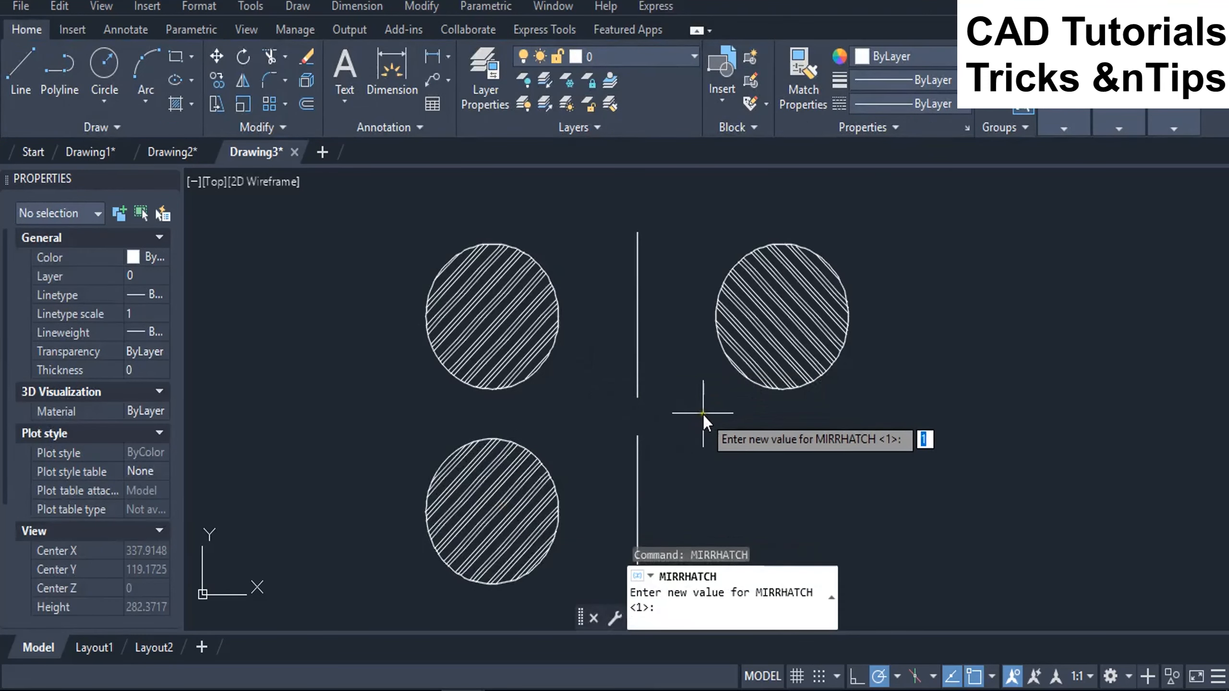
pyautogui.write('0')
pyautogui.press('Return')
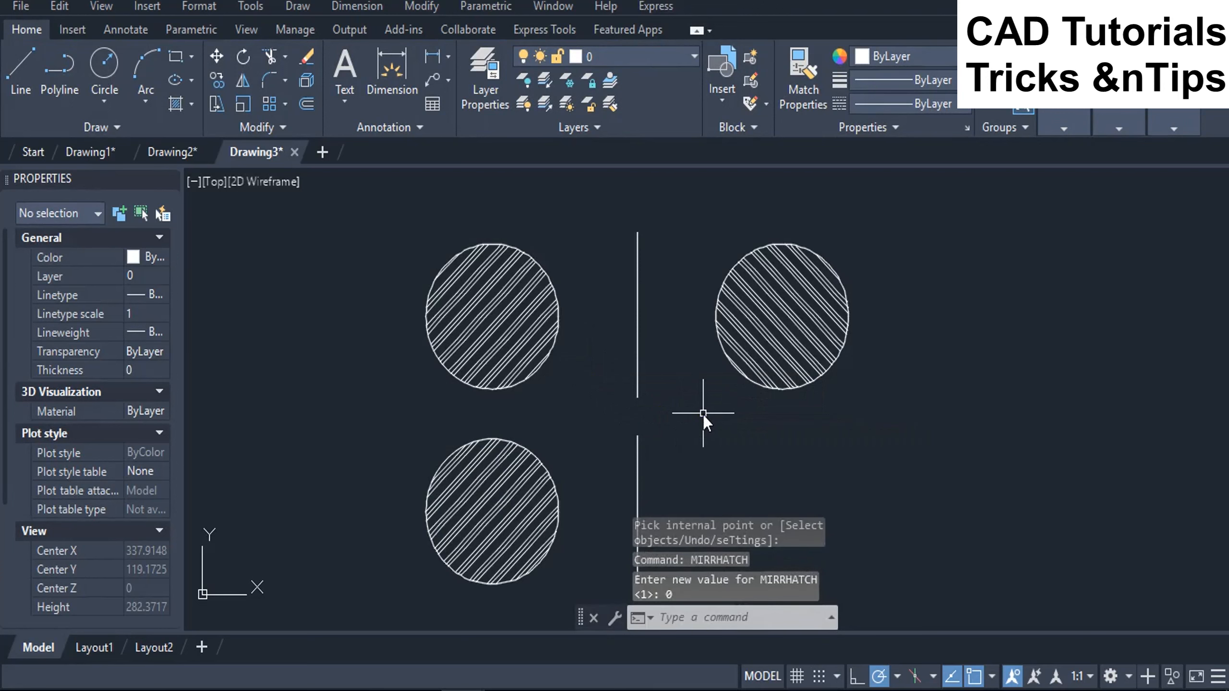
# Step: Mirror the lower circle and its hatch about the lower vertical line, keeping the source objects
pyautogui.moveTo(595, 413); pyautogui.dragTo(571, 338, button='middle')
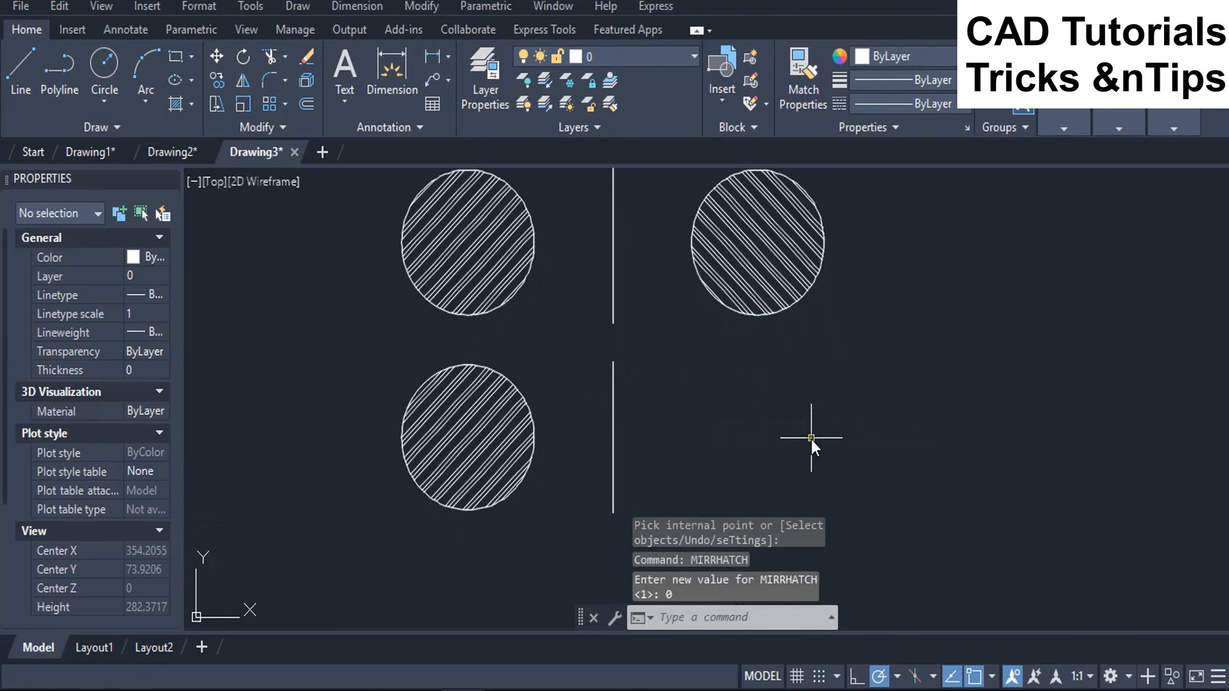
pyautogui.write('MI')
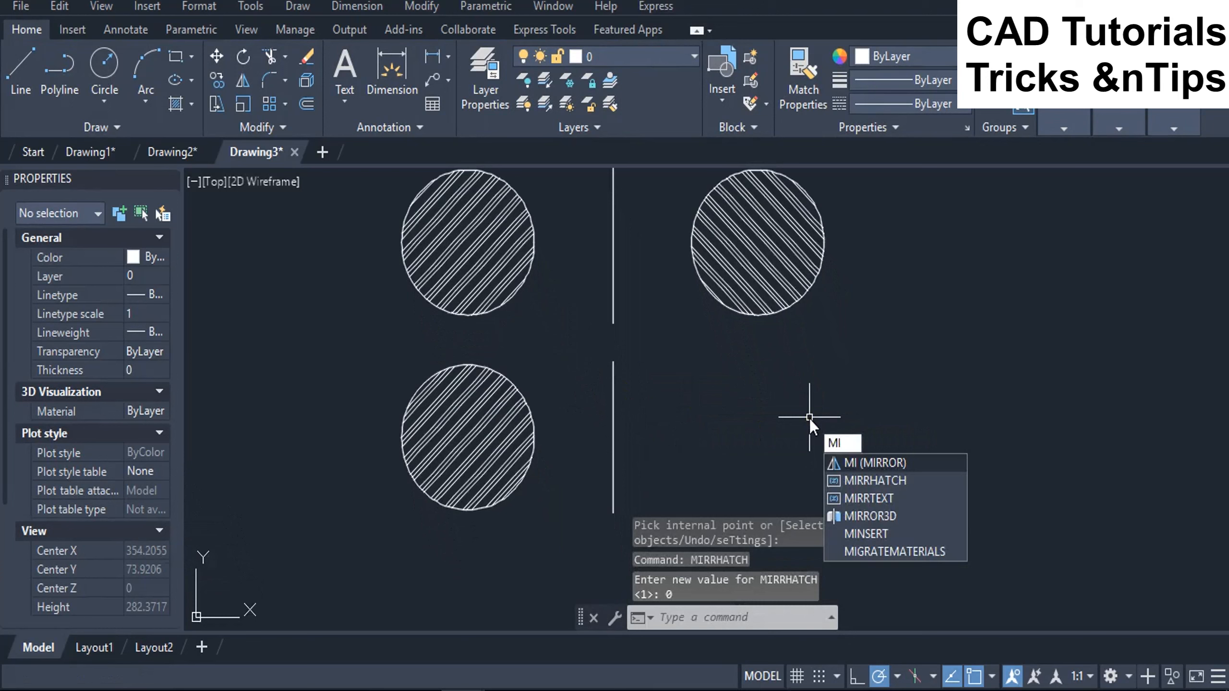
pyautogui.press('Return')
pyautogui.click(555, 419)
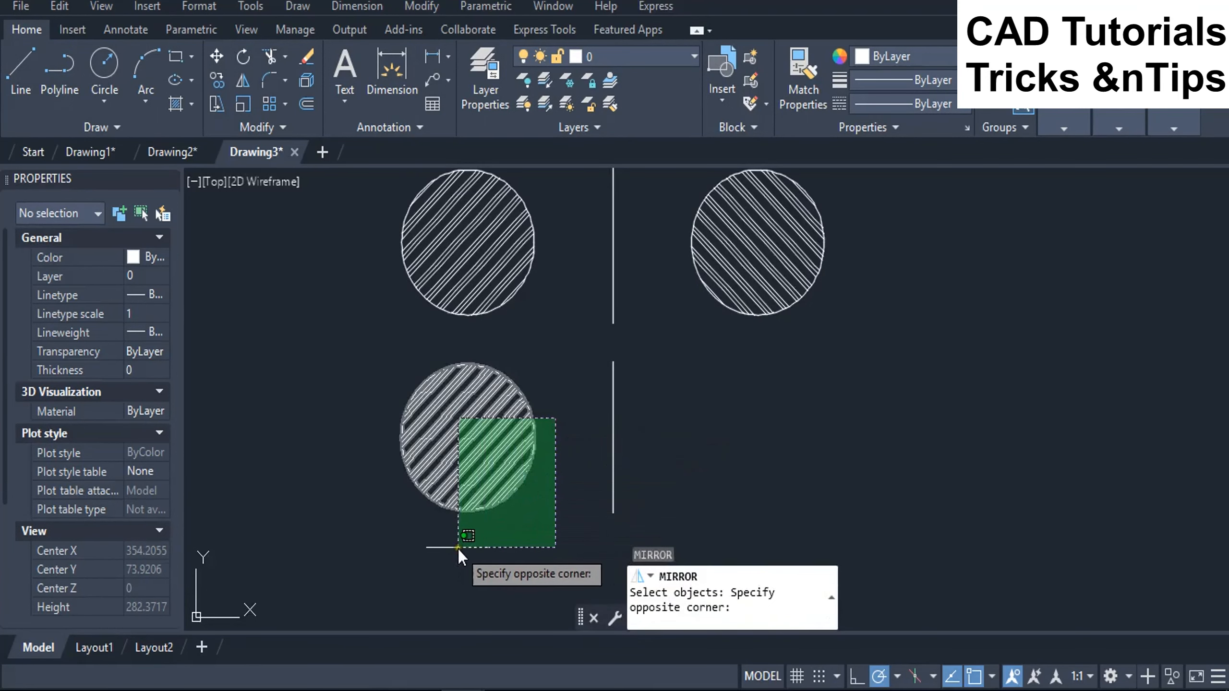
pyautogui.click(453, 548)
pyautogui.press('Return')
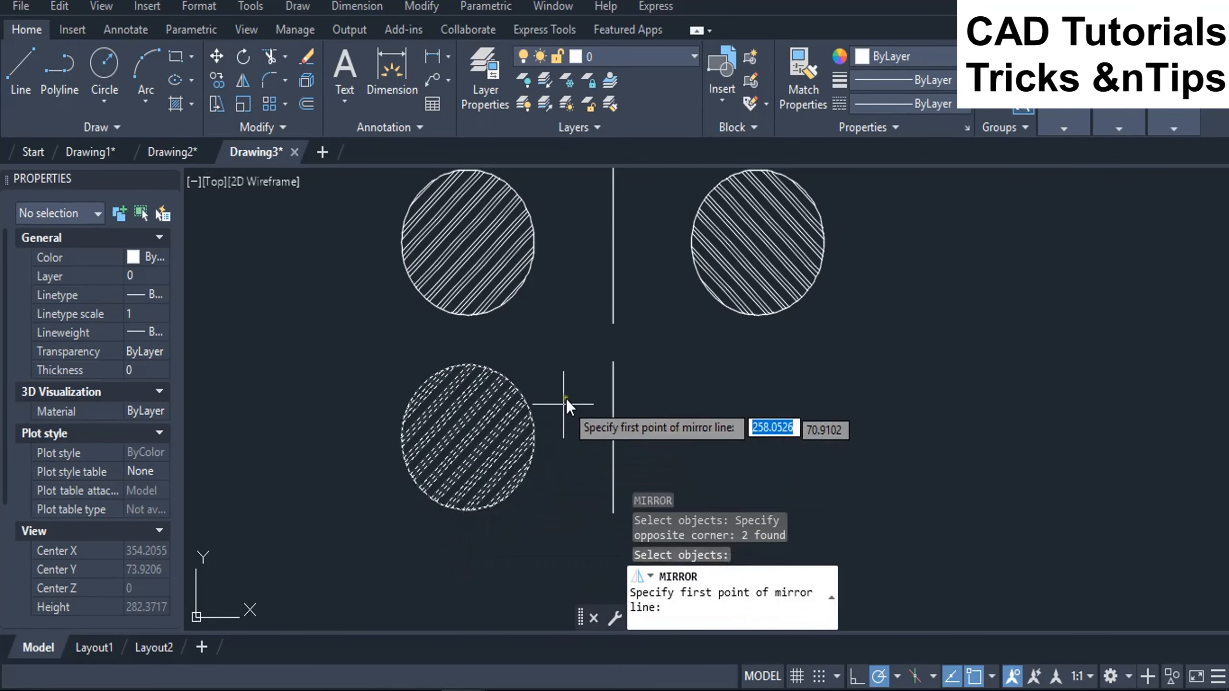
pyautogui.click(607, 359)
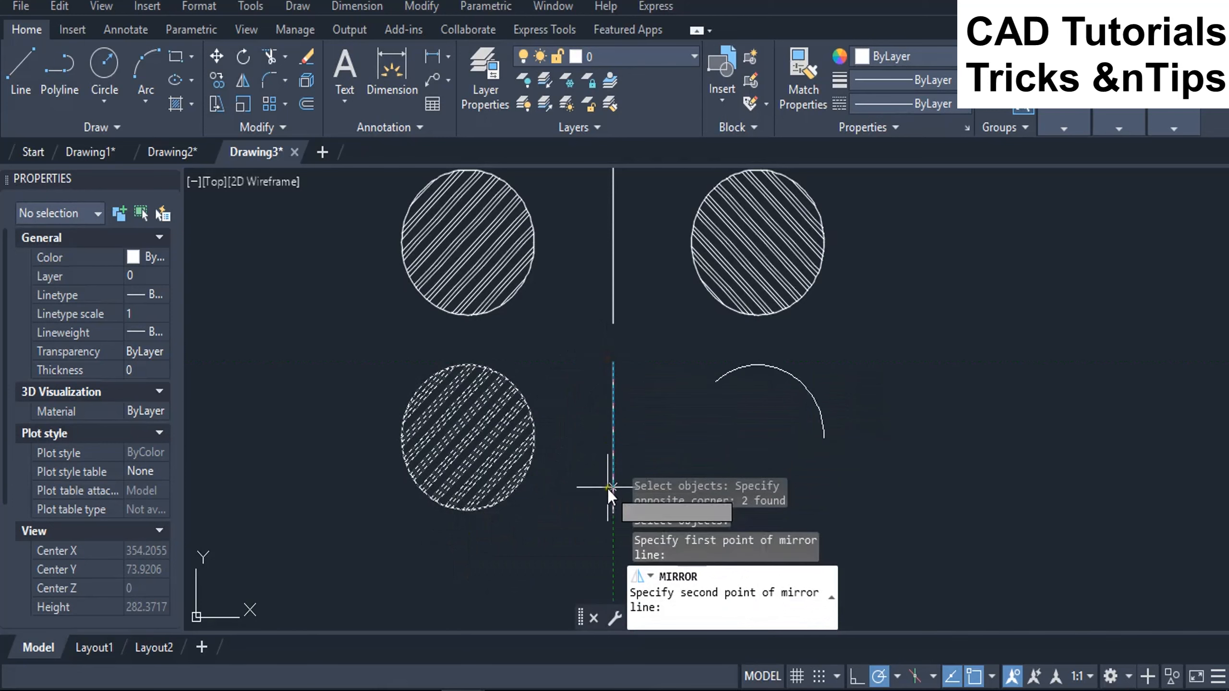
pyautogui.click(613, 515)
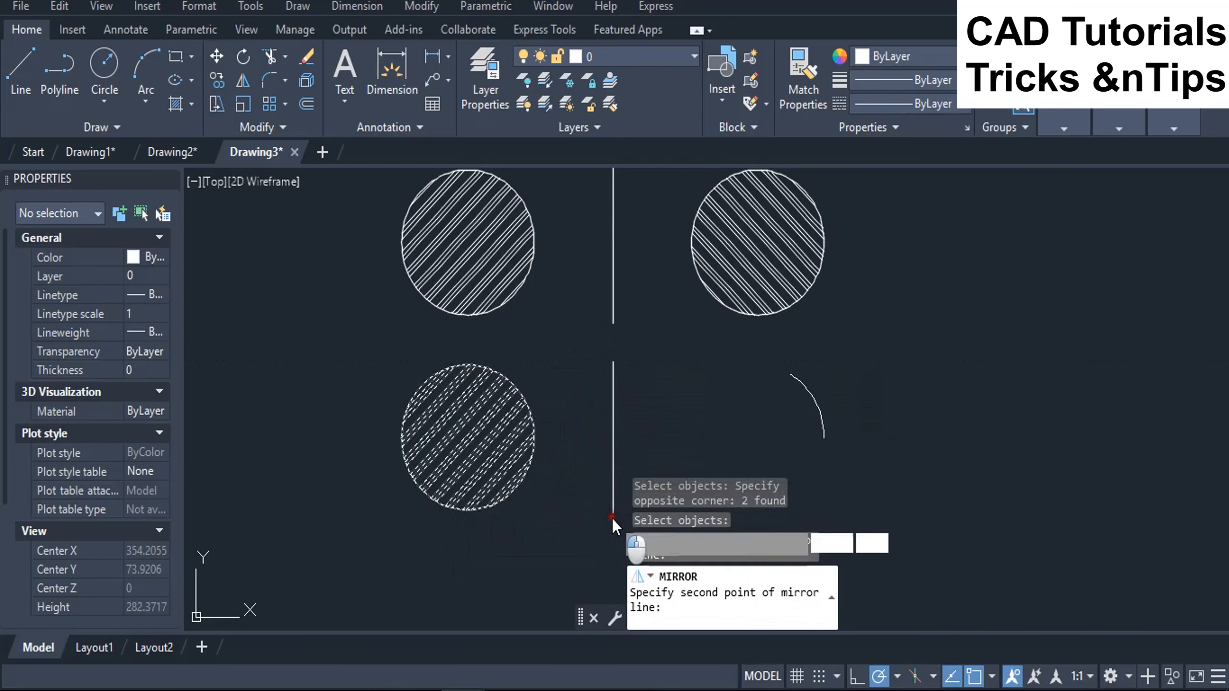
pyautogui.press('Return')
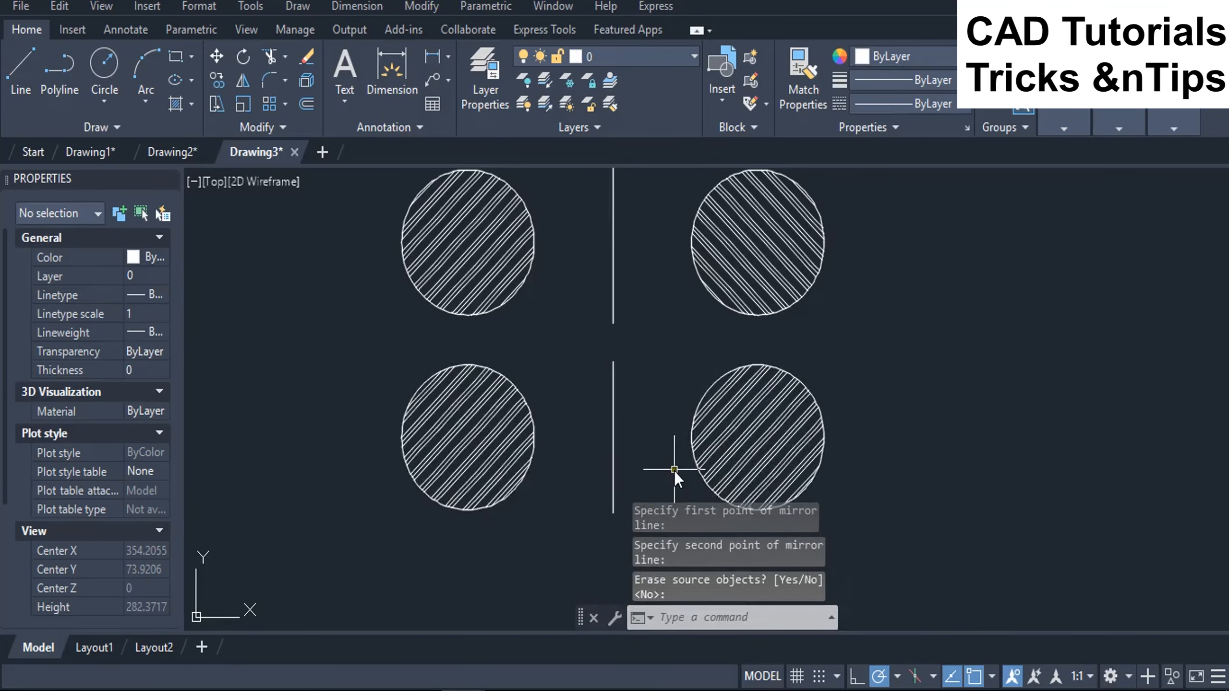
pyautogui.scroll(2, 674, 470)
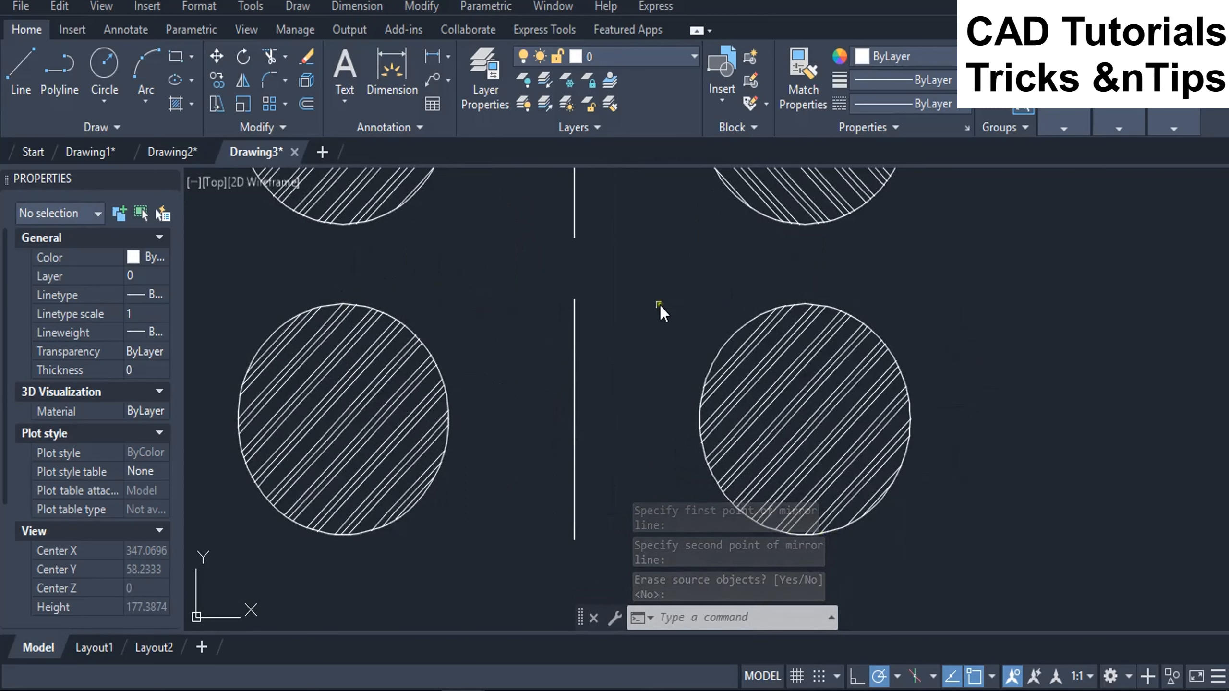
pyautogui.moveTo(640, 426); pyautogui.dragTo(658, 521, button='middle')
pyautogui.scroll(-2, 672, 432)
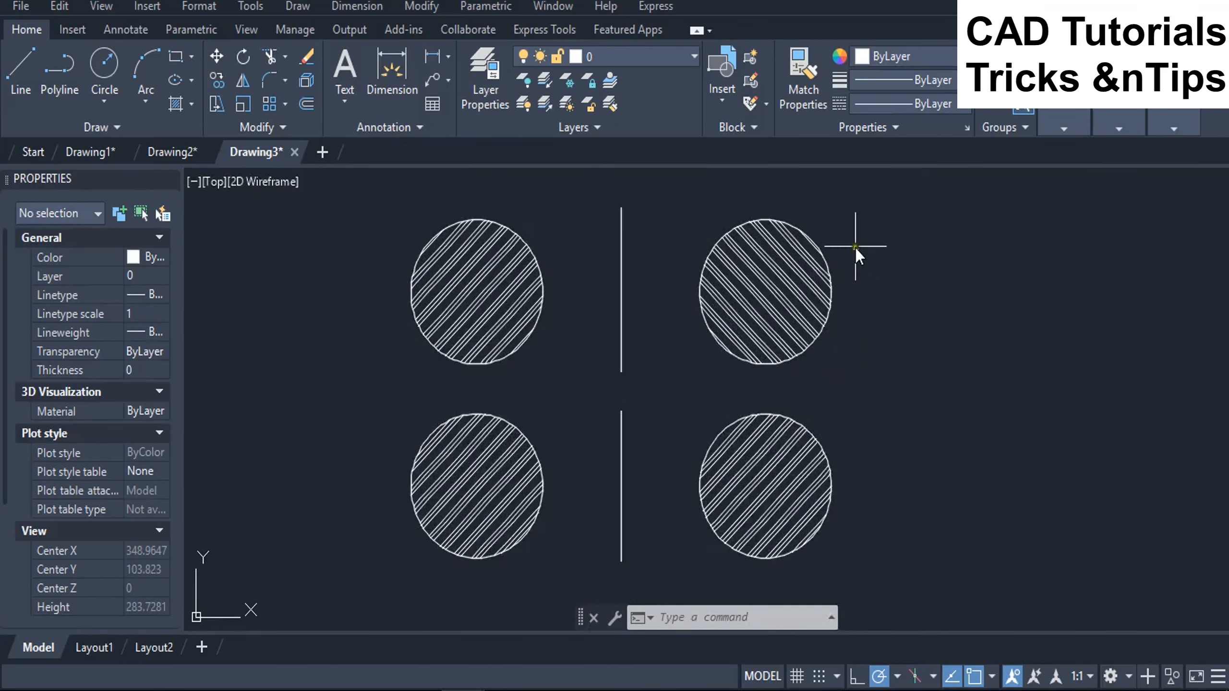